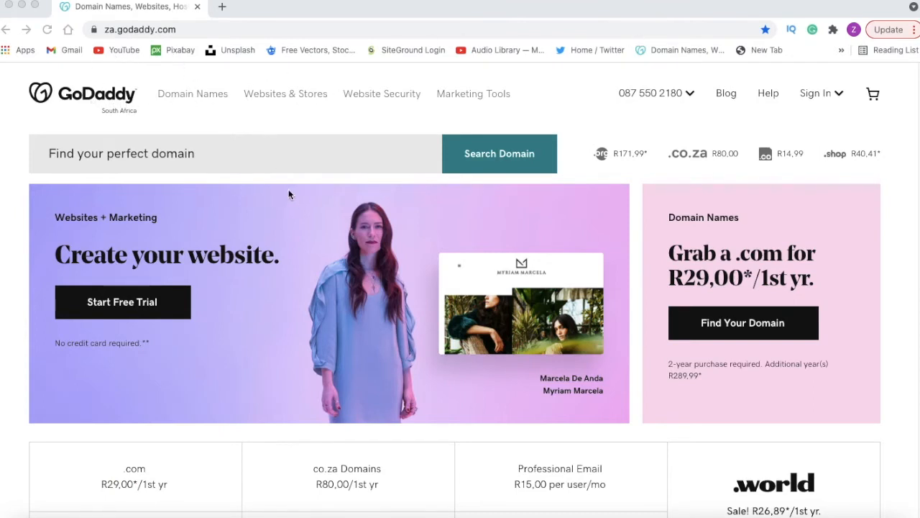
{"action": "left_click", "coordinate": [834, 99]}
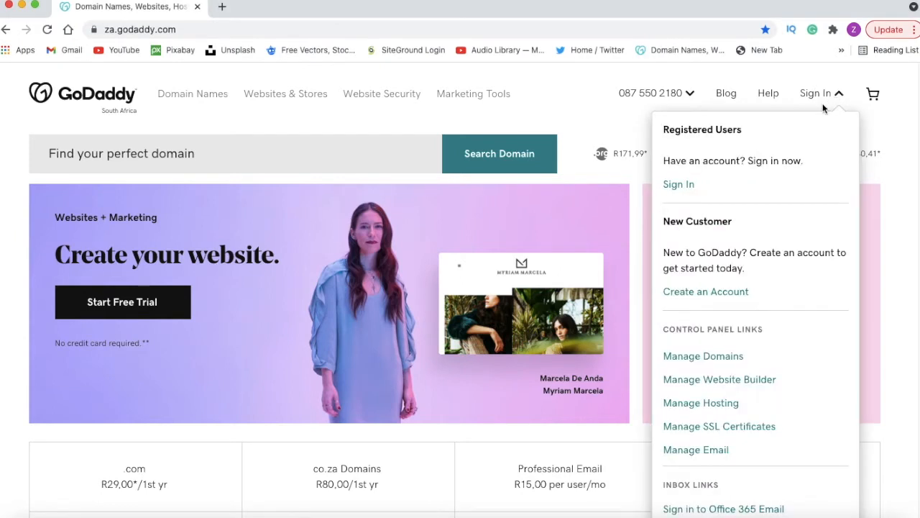
{"action": "left_click", "coordinate": [708, 295]}
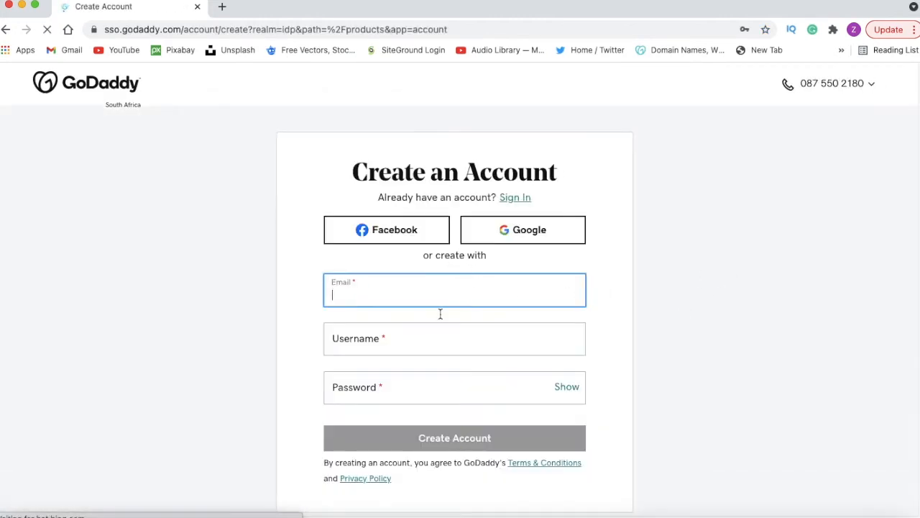
{"action": "scroll", "coordinate": [434, 313], "scroll_direction": "down", "scroll_amount": 2}
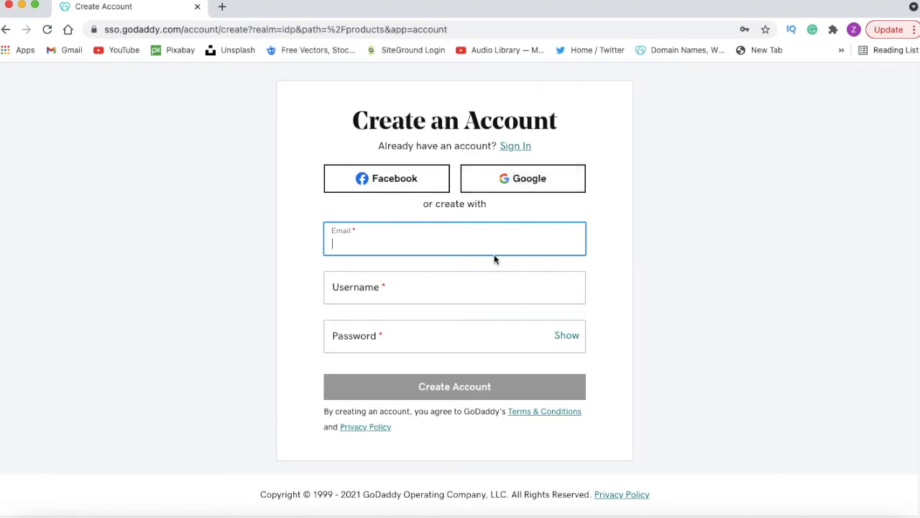
{"action": "left_click", "coordinate": [412, 244]}
{"action": "scroll", "coordinate": [544, 203], "scroll_direction": "up", "scroll_amount": 1}
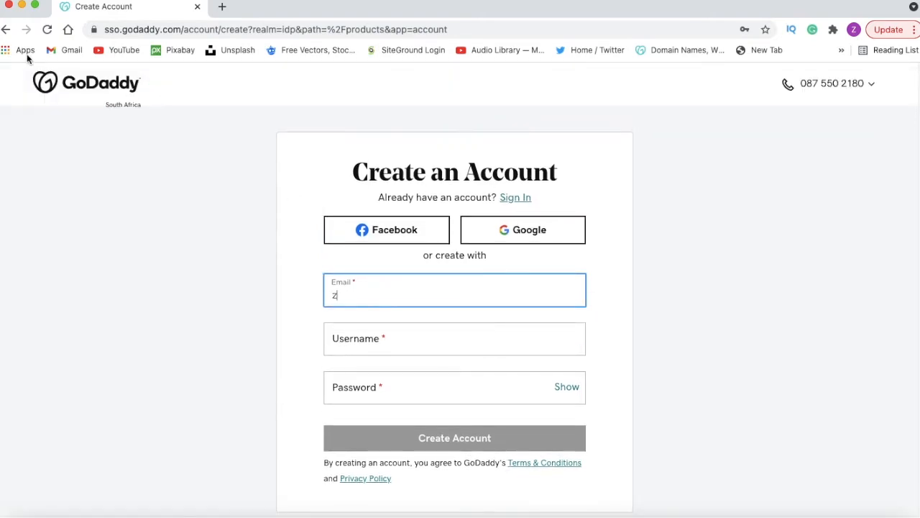
{"action": "left_click", "coordinate": [6, 29]}
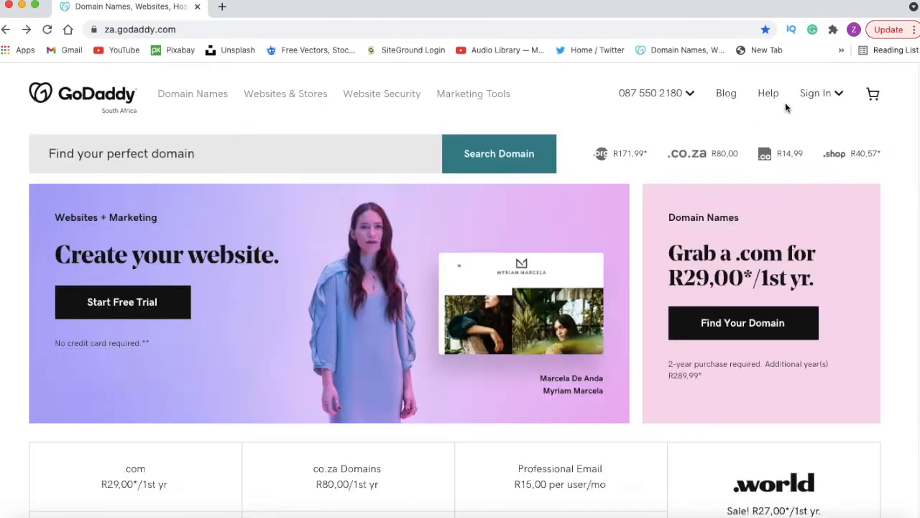
Step: Sign in to the existing GoDaddy account with the saved username and password
{"action": "left_click", "coordinate": [816, 94]}
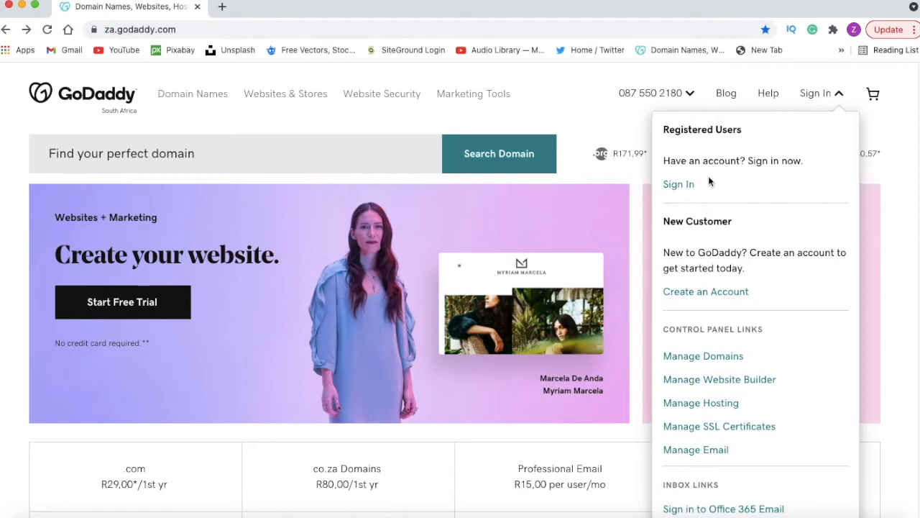
{"action": "left_click", "coordinate": [678, 191]}
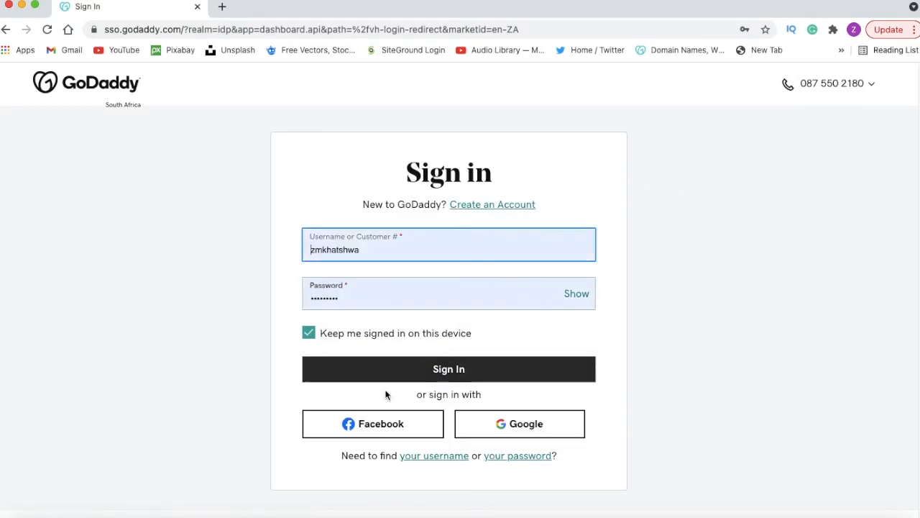
{"action": "left_click", "coordinate": [435, 372]}
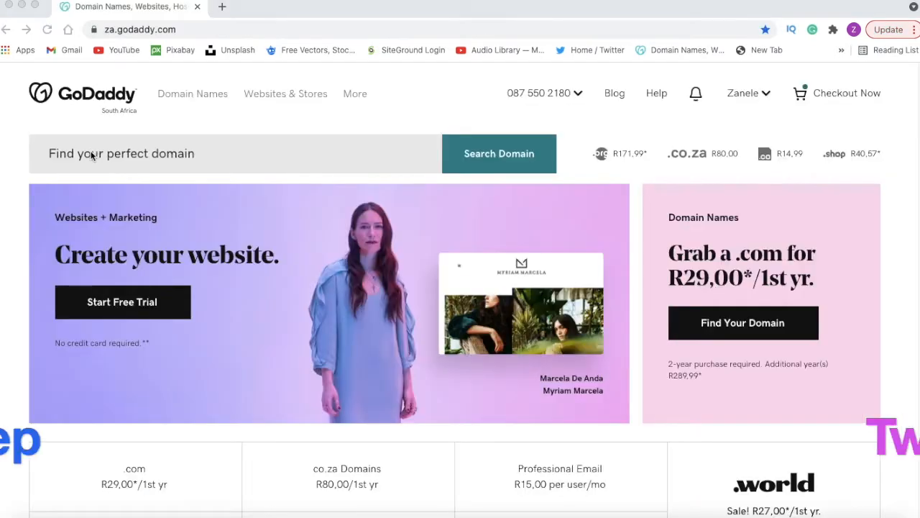
Step: Search for the domain name "bokamoso"
{"action": "left_click", "coordinate": [92, 153]}
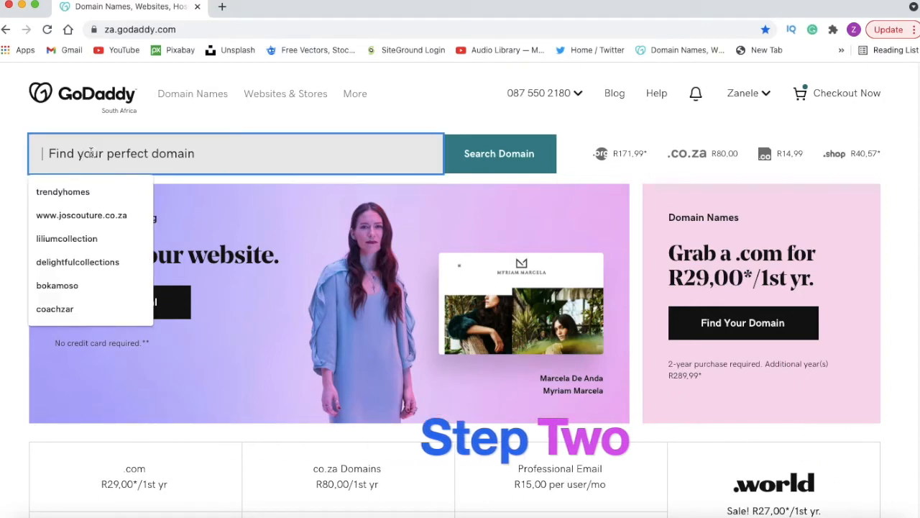
{"action": "left_click", "coordinate": [76, 286]}
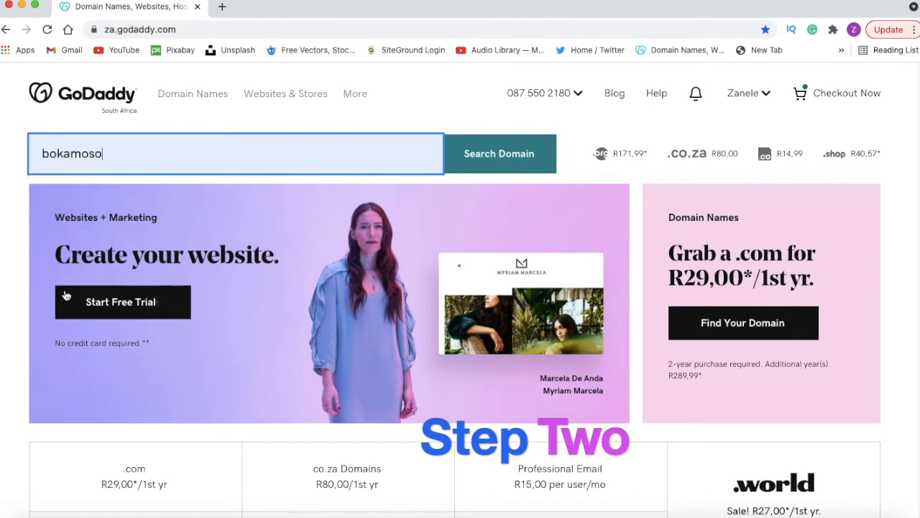
{"action": "left_click", "coordinate": [519, 154]}
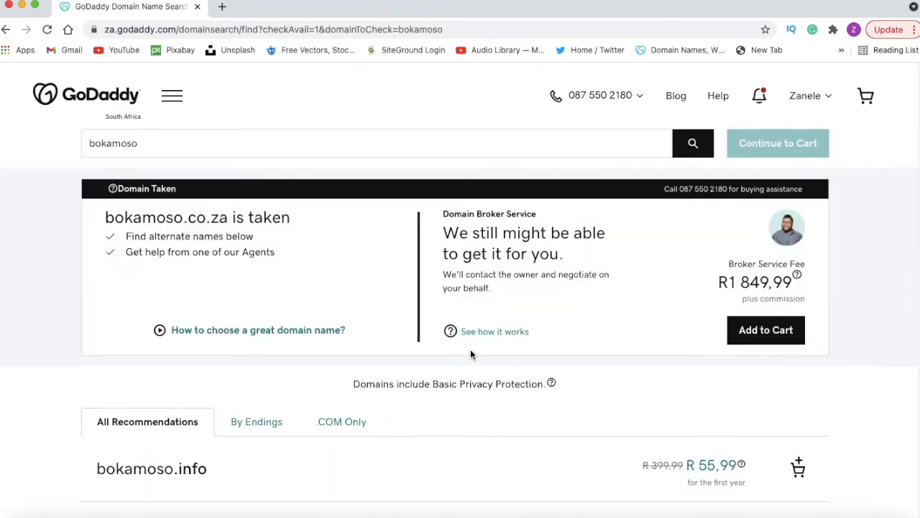
Step: Add the recommended domain bokamosos.co.za to the basket and continue to the cart
{"action": "scroll", "coordinate": [238, 243], "scroll_direction": "down", "scroll_amount": 1}
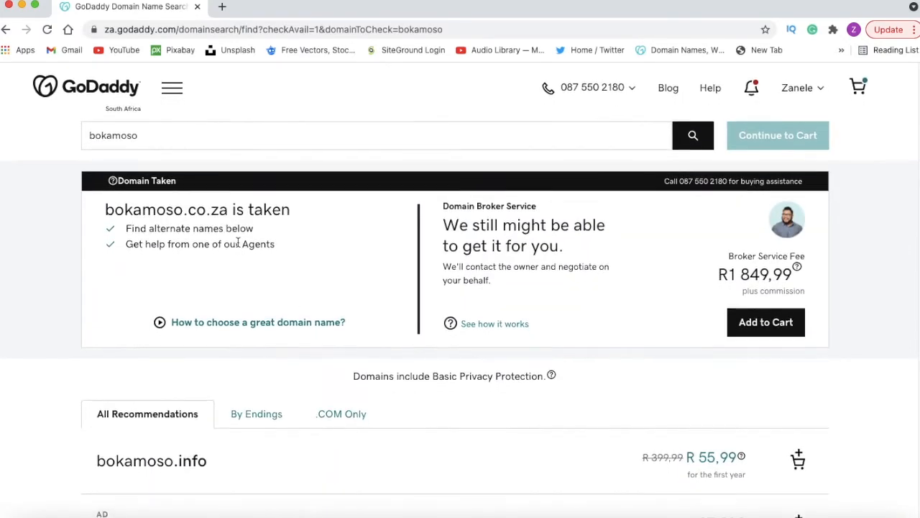
{"action": "scroll", "coordinate": [238, 243], "scroll_direction": "down", "scroll_amount": 5}
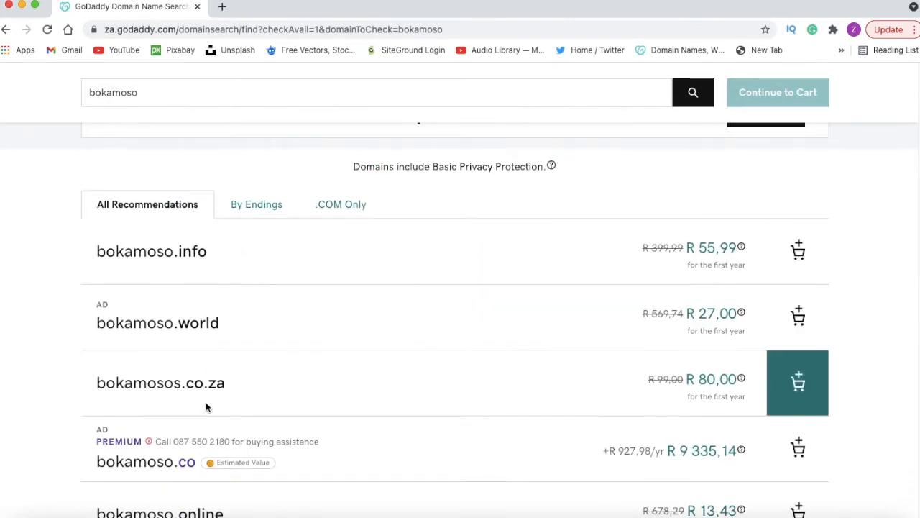
{"action": "scroll", "coordinate": [210, 420], "scroll_direction": "down", "scroll_amount": 6}
{"action": "scroll", "coordinate": [211, 415], "scroll_direction": "up", "scroll_amount": 2}
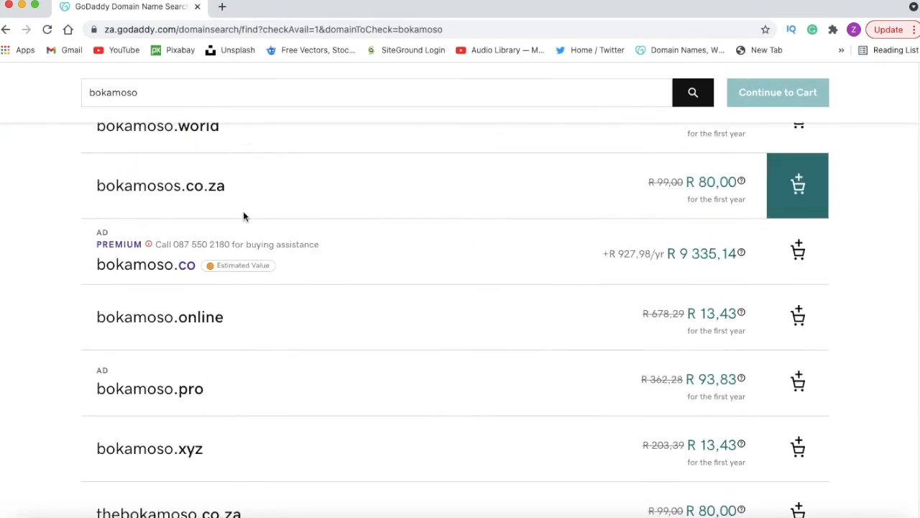
{"action": "scroll", "coordinate": [244, 314], "scroll_direction": "up", "scroll_amount": 7}
{"action": "scroll", "coordinate": [246, 314], "scroll_direction": "down", "scroll_amount": 5}
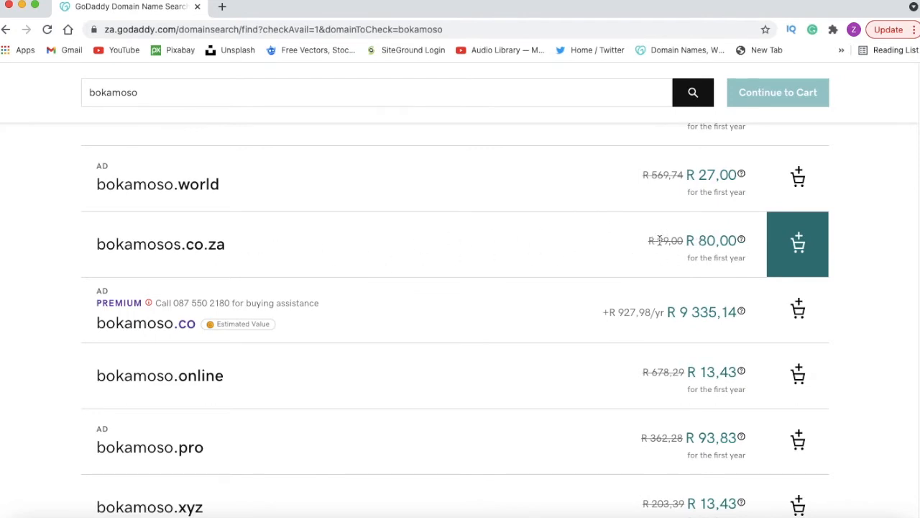
{"action": "left_click", "coordinate": [808, 249]}
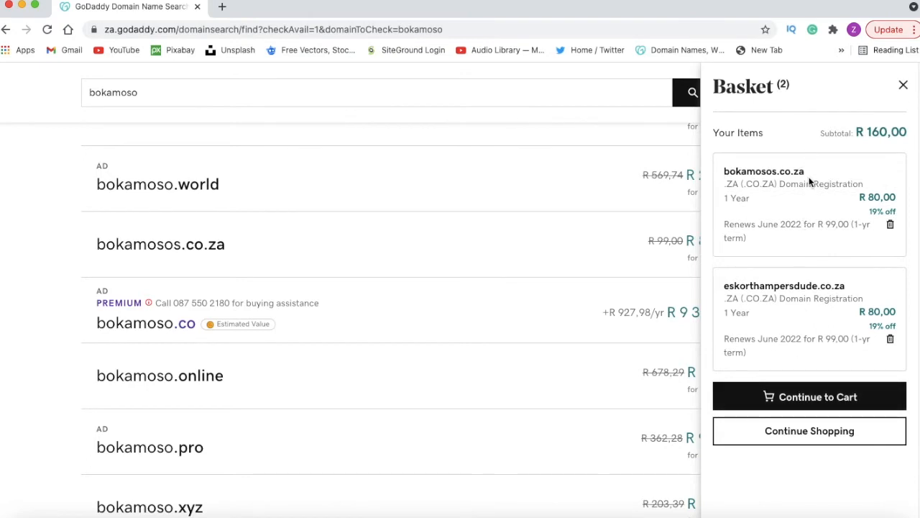
{"action": "left_click", "coordinate": [814, 397]}
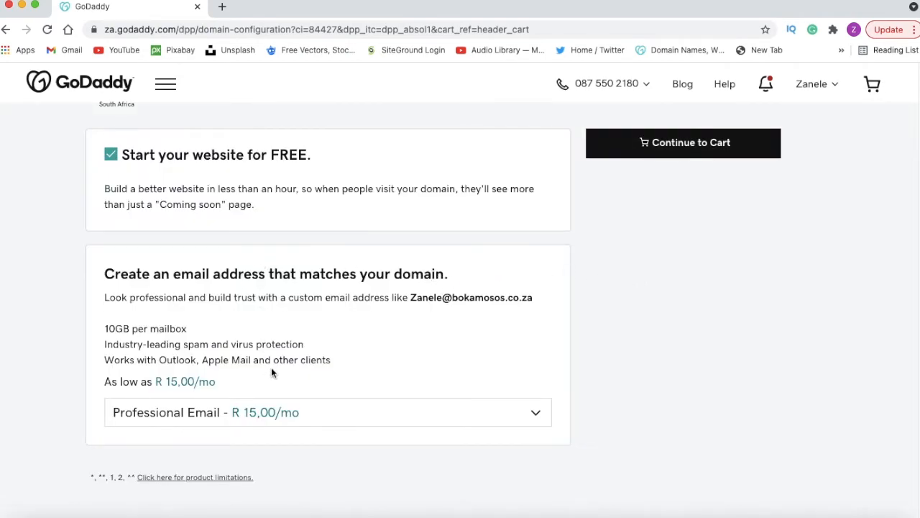
Step: Keep the free website and the Professional Email plan selected for the domain, and continue to the cart
{"action": "scroll", "coordinate": [271, 373], "scroll_direction": "down", "scroll_amount": 1}
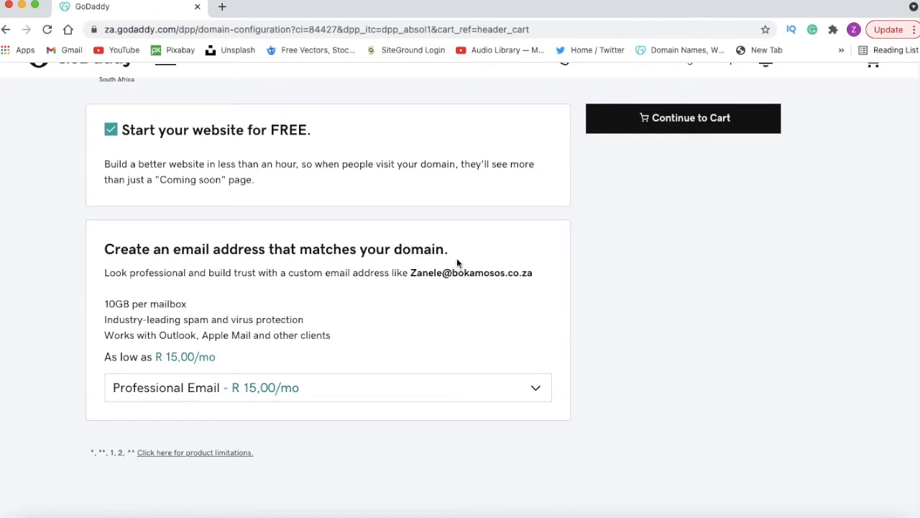
{"action": "scroll", "coordinate": [340, 362], "scroll_direction": "down", "scroll_amount": 1}
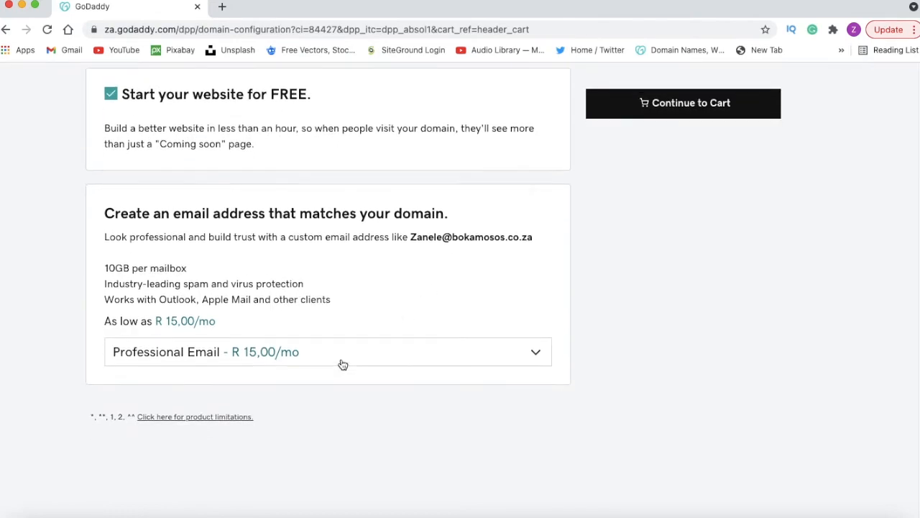
{"action": "scroll", "coordinate": [340, 362], "scroll_direction": "up", "scroll_amount": 2}
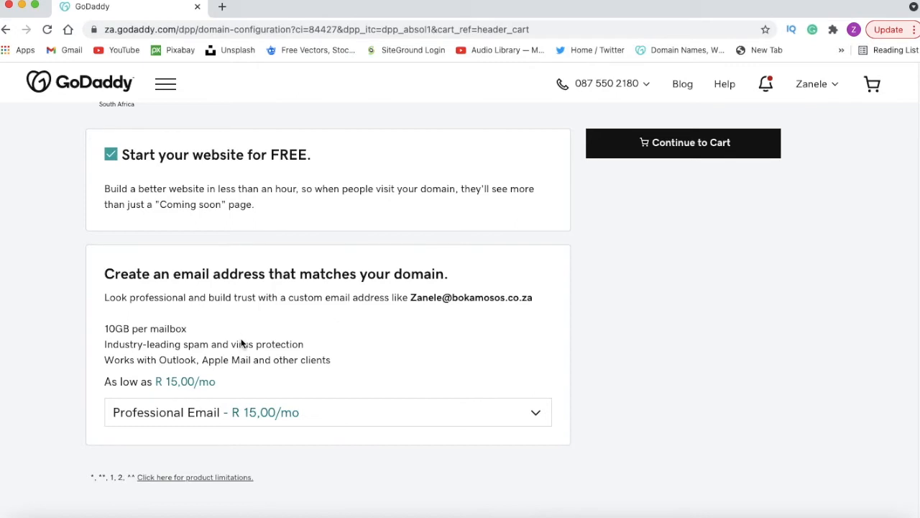
{"action": "left_click", "coordinate": [369, 410]}
{"action": "scroll", "coordinate": [370, 409], "scroll_direction": "down", "scroll_amount": 2}
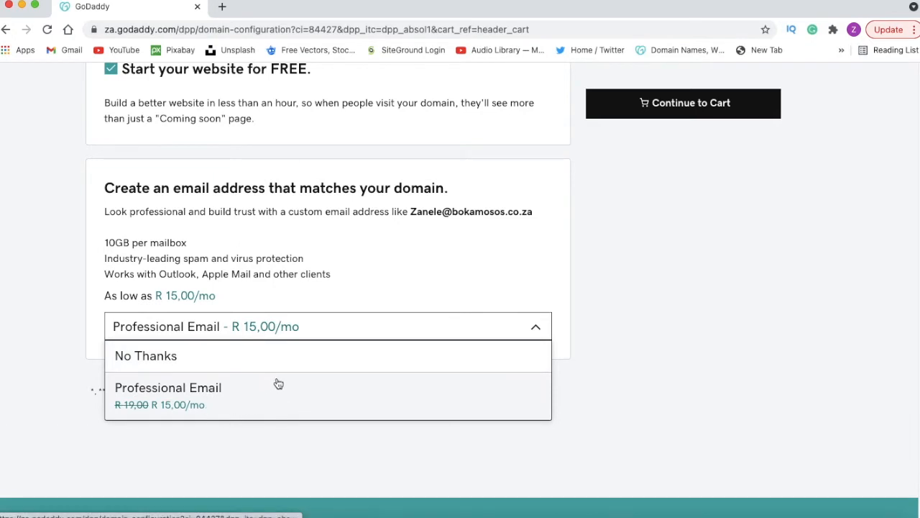
{"action": "scroll", "coordinate": [274, 386], "scroll_direction": "up", "scroll_amount": 2}
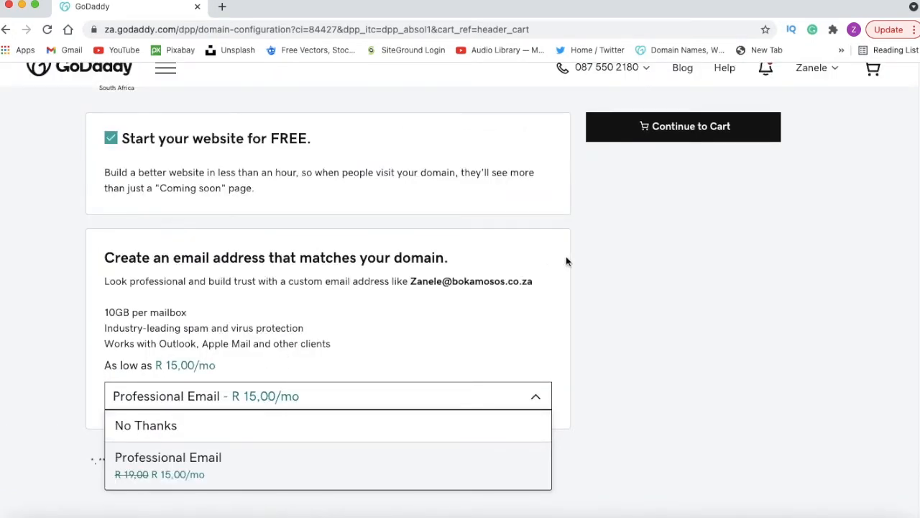
{"action": "left_click", "coordinate": [699, 137]}
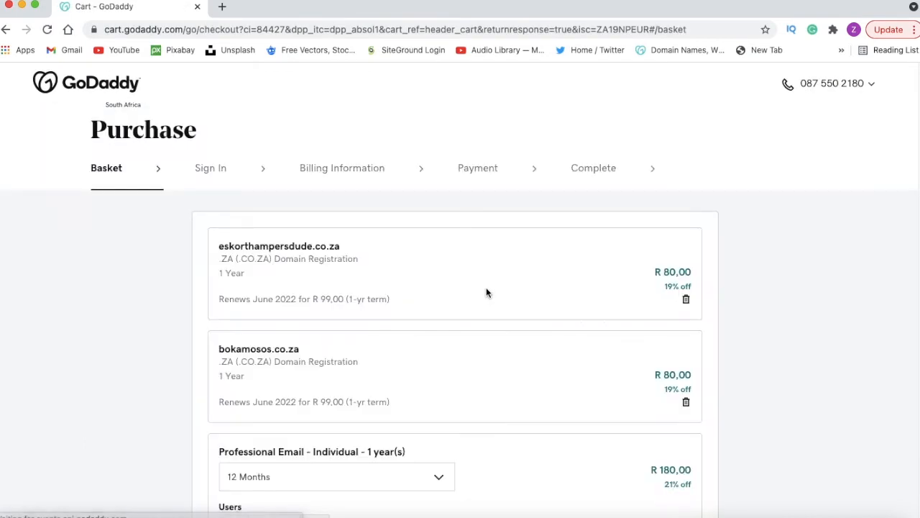
Step: Remove the eskorthampersdude.co.za domain registration from the basket
{"action": "scroll", "coordinate": [484, 295], "scroll_direction": "down", "scroll_amount": 3}
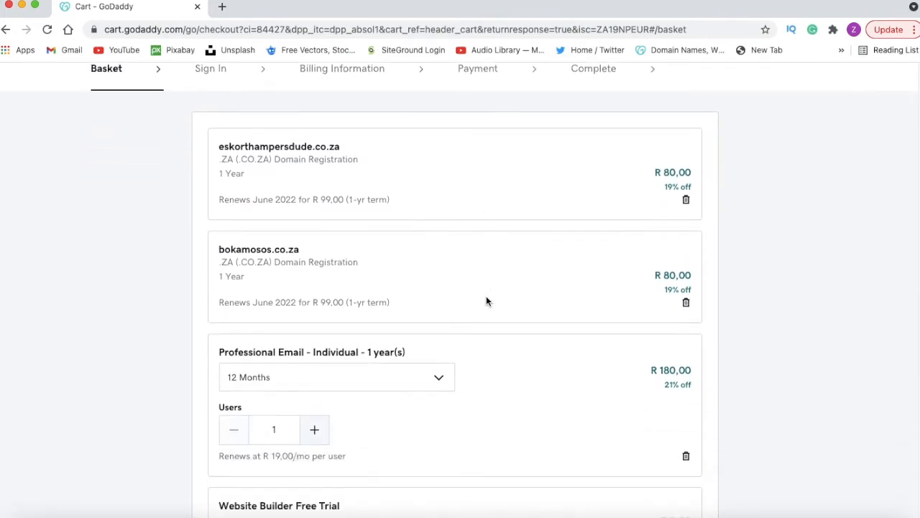
{"action": "left_click", "coordinate": [685, 193]}
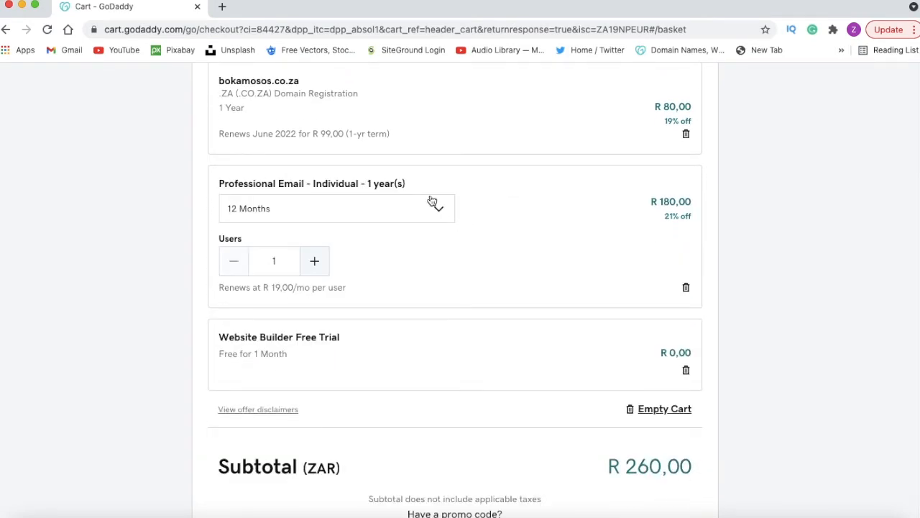
Step: Review the prices and renewal terms of the domain, Professional Email and website builder trial, and the basket subtotal
{"action": "scroll", "coordinate": [391, 133], "scroll_direction": "up", "scroll_amount": 3}
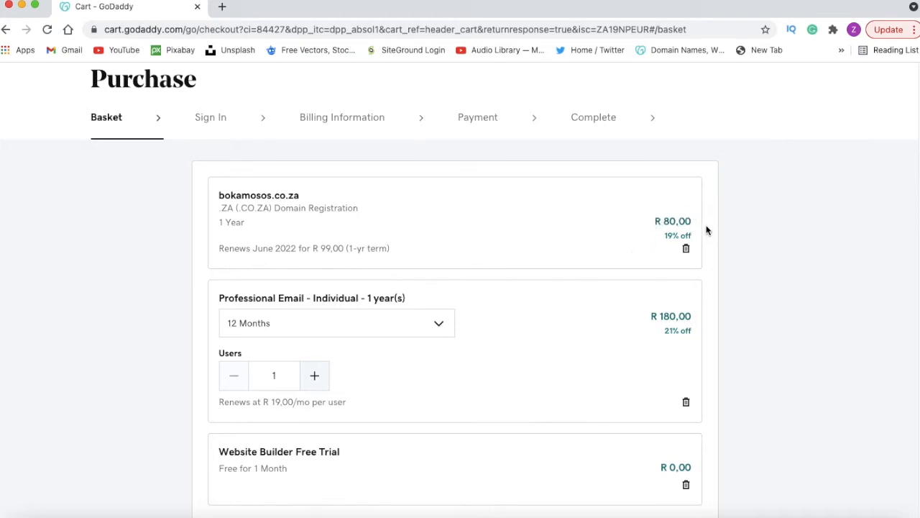
{"action": "scroll", "coordinate": [404, 285], "scroll_direction": "down", "scroll_amount": 1}
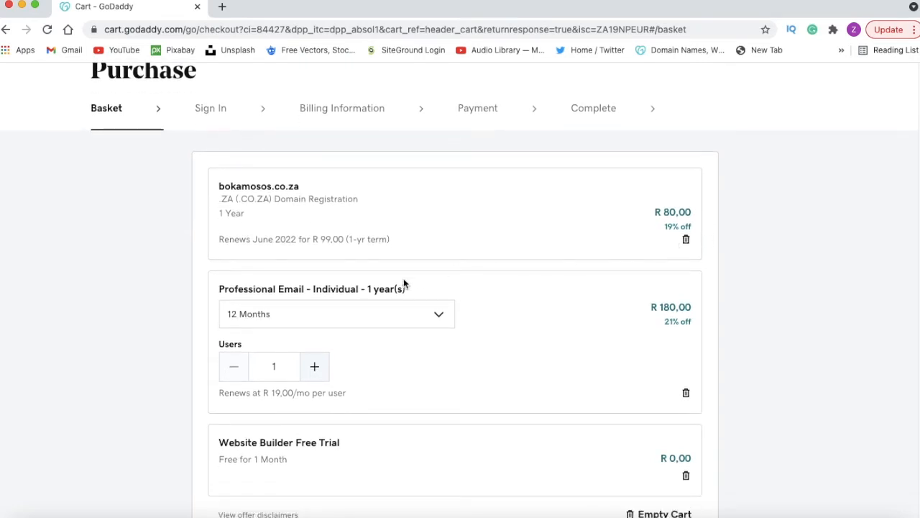
{"action": "scroll", "coordinate": [298, 254], "scroll_direction": "down", "scroll_amount": 1}
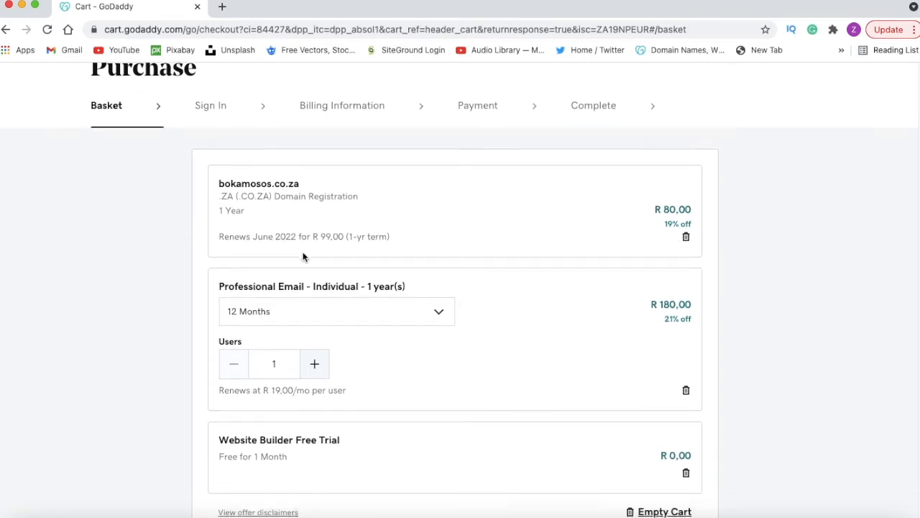
{"action": "scroll", "coordinate": [332, 242], "scroll_direction": "down", "scroll_amount": 3}
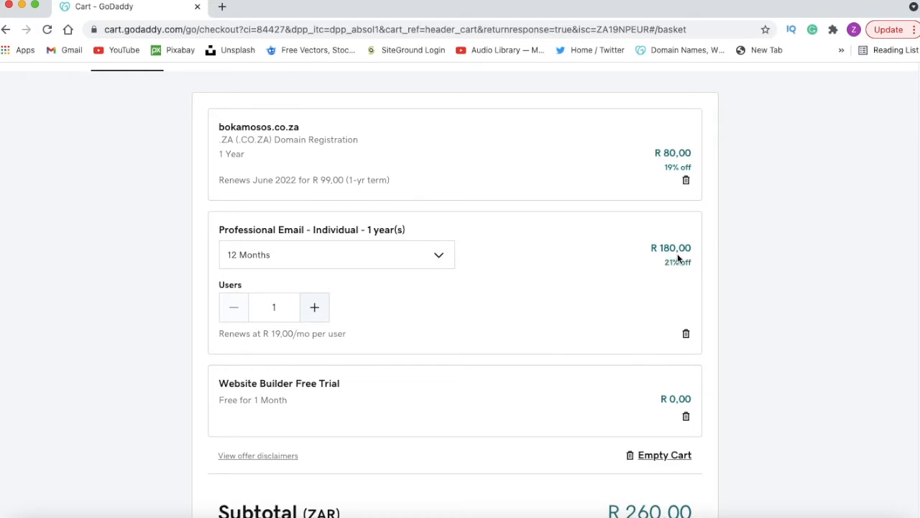
{"action": "scroll", "coordinate": [679, 260], "scroll_direction": "down", "scroll_amount": 3}
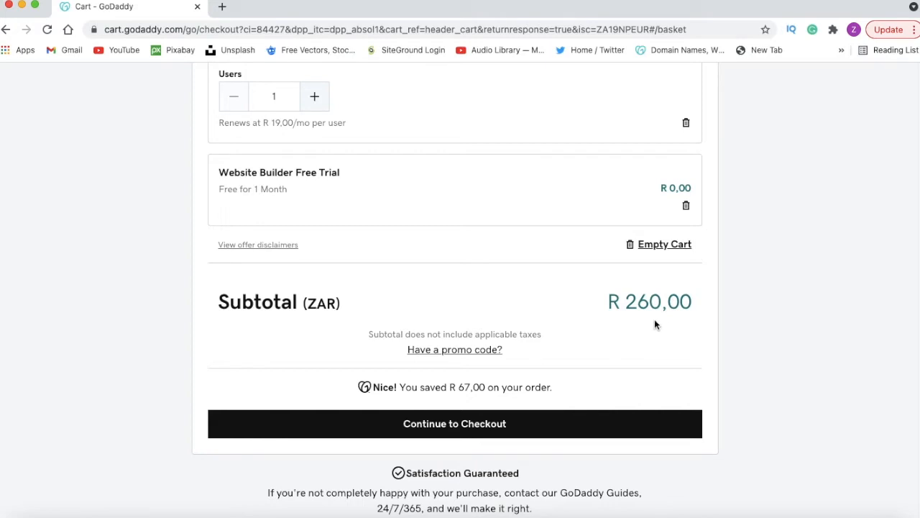
{"action": "scroll", "coordinate": [670, 318], "scroll_direction": "up", "scroll_amount": 5}
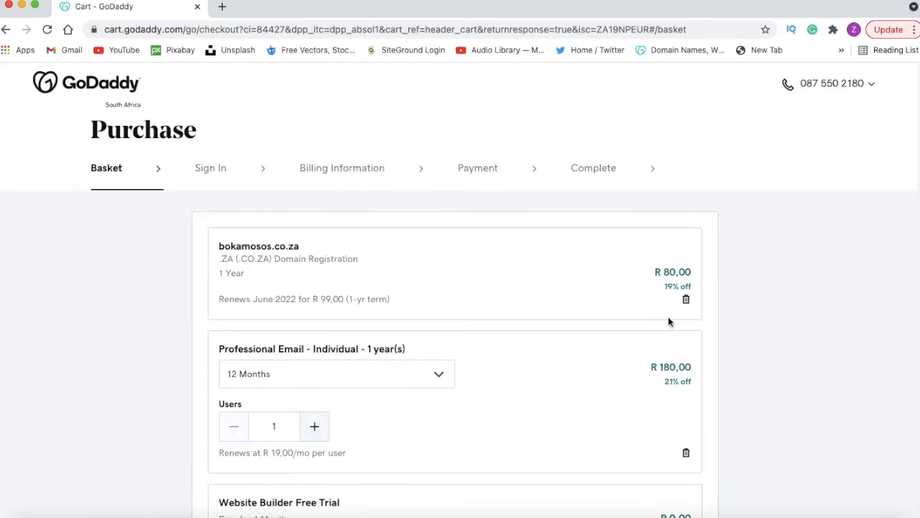
{"action": "scroll", "coordinate": [668, 321], "scroll_direction": "down", "scroll_amount": 3}
{"action": "scroll", "coordinate": [499, 319], "scroll_direction": "up", "scroll_amount": 2}
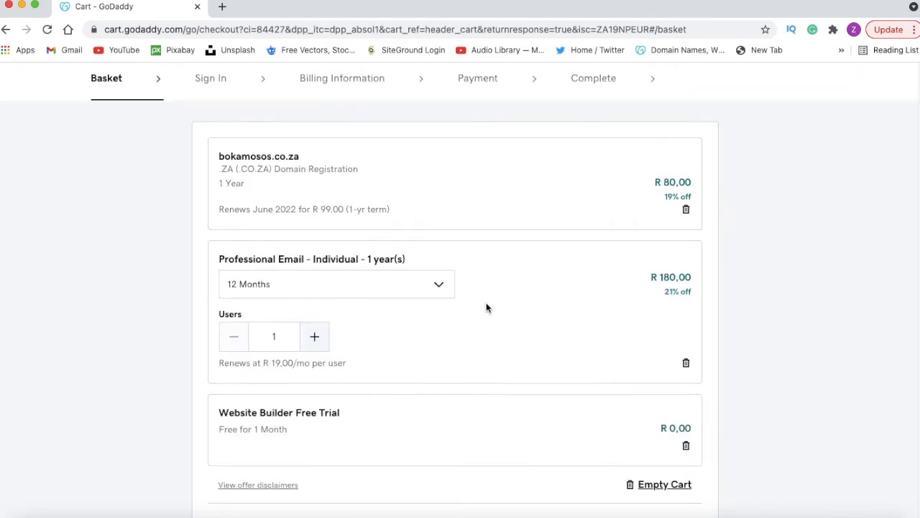
{"action": "scroll", "coordinate": [361, 268], "scroll_direction": "up", "scroll_amount": 1}
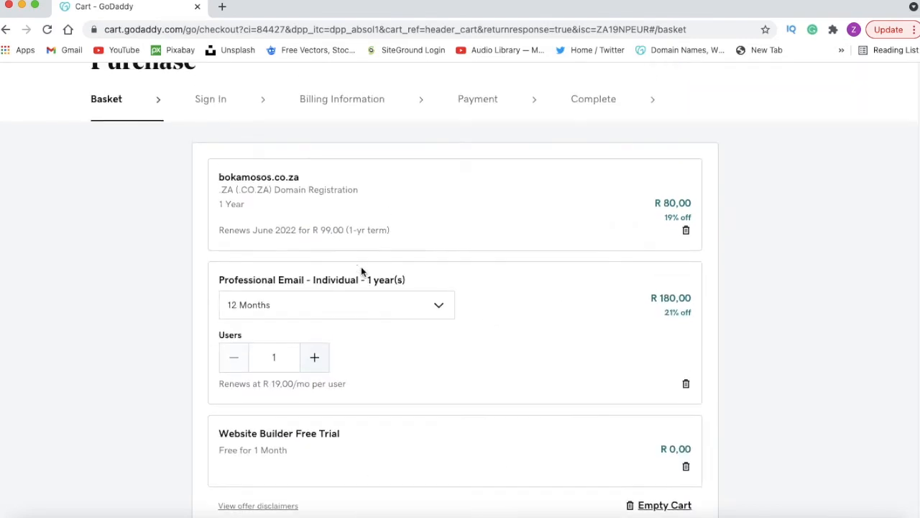
Step: Set the Professional Email plan's term to 1 Month and its number of users to 2
{"action": "scroll", "coordinate": [361, 268], "scroll_direction": "down", "scroll_amount": 2}
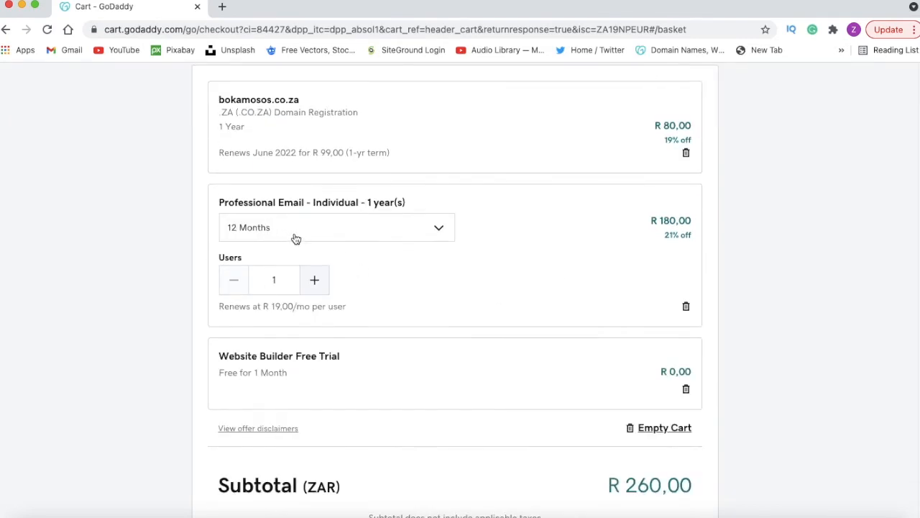
{"action": "left_click", "coordinate": [435, 230]}
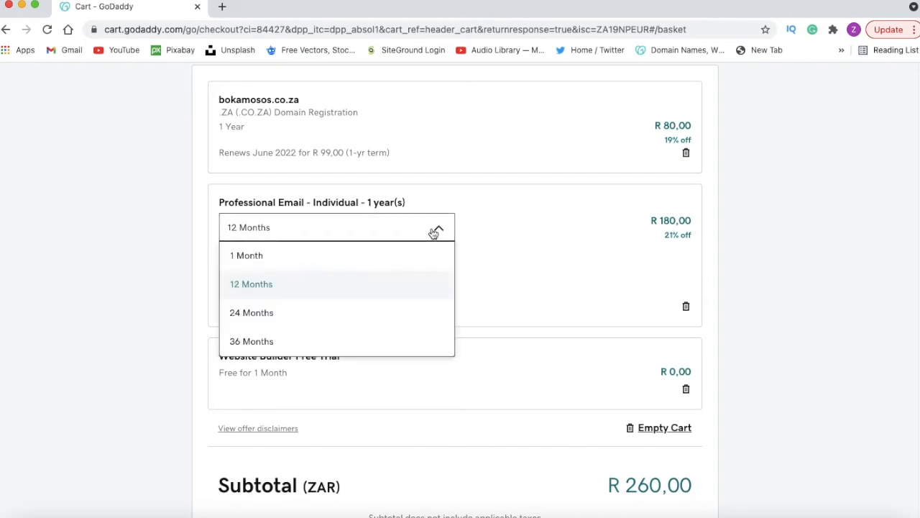
{"action": "left_click", "coordinate": [278, 256]}
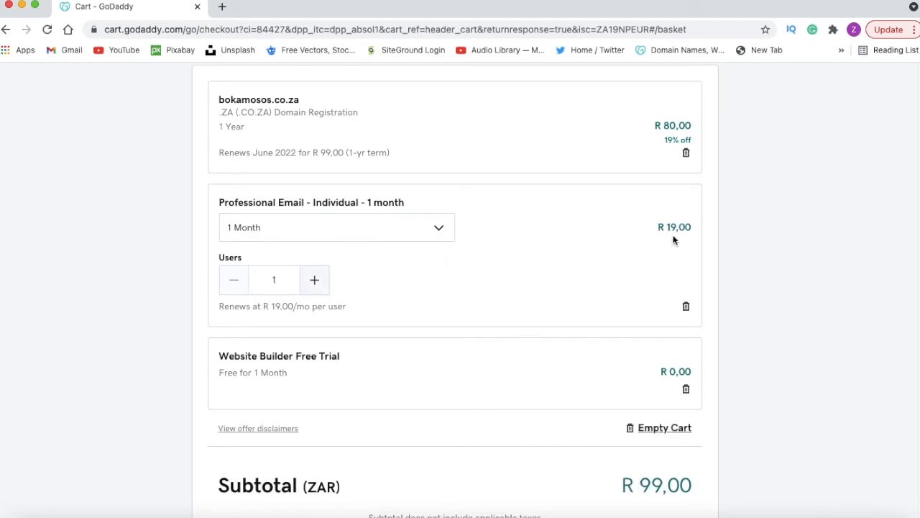
{"action": "scroll", "coordinate": [665, 264], "scroll_direction": "down", "scroll_amount": 2}
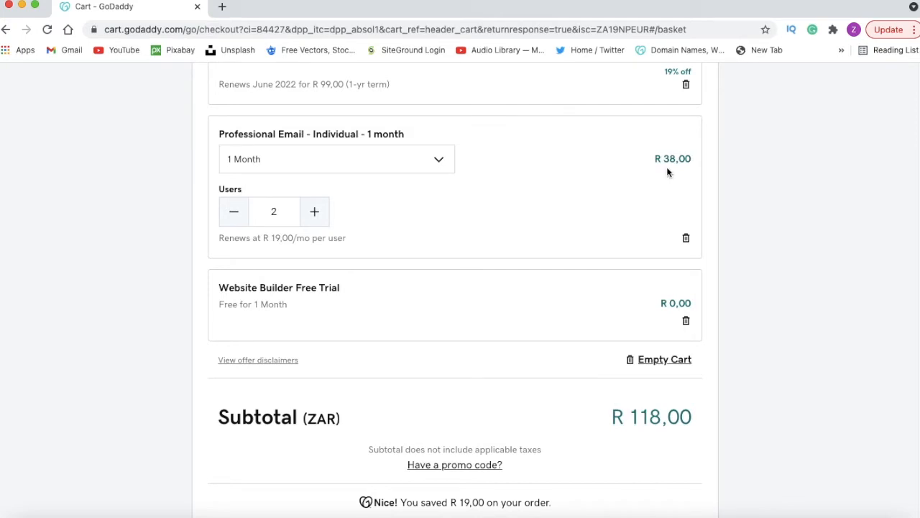
Step: Reduce the Professional Email plan to 1 user and continue to checkout
{"action": "scroll", "coordinate": [623, 211], "scroll_direction": "up", "scroll_amount": 4}
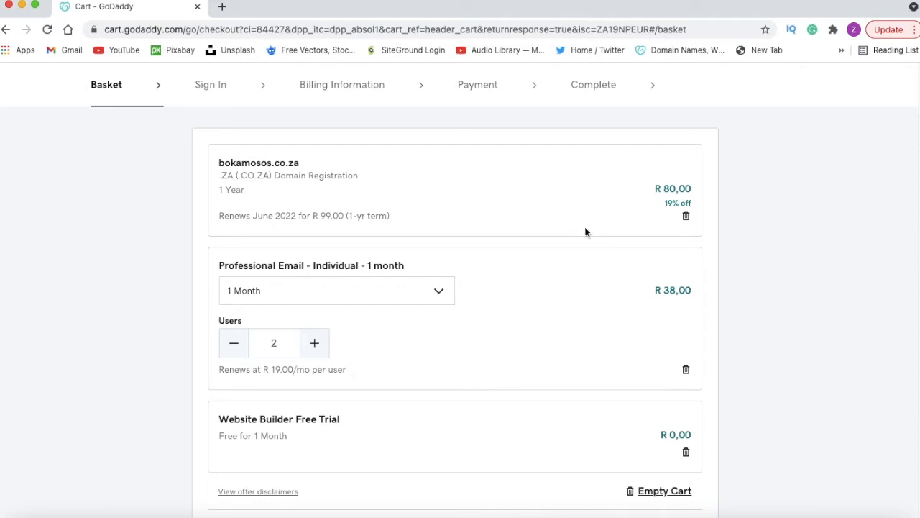
{"action": "scroll", "coordinate": [584, 230], "scroll_direction": "down", "scroll_amount": 8}
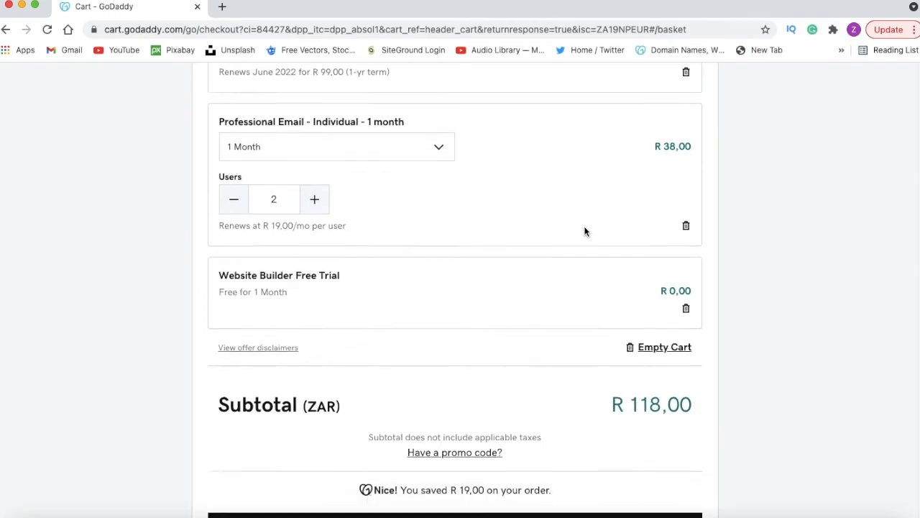
{"action": "scroll", "coordinate": [584, 230], "scroll_direction": "up", "scroll_amount": 8}
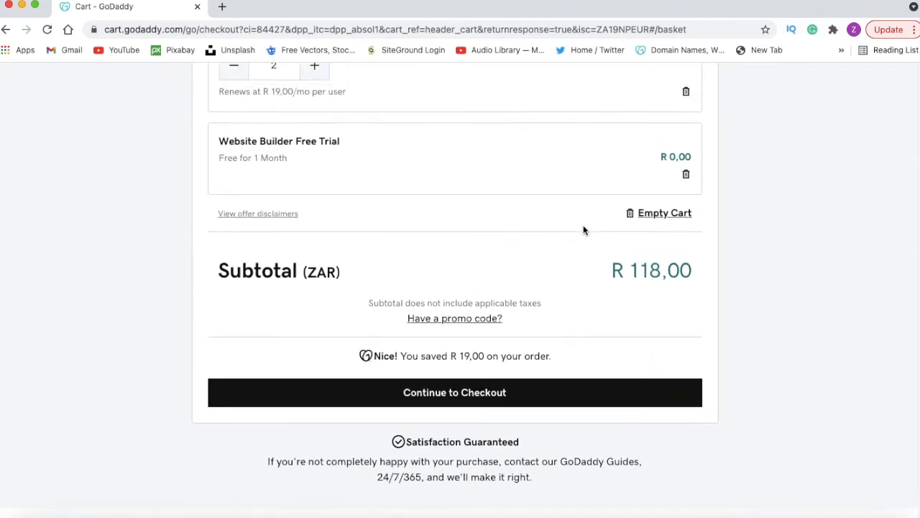
{"action": "left_click", "coordinate": [235, 305]}
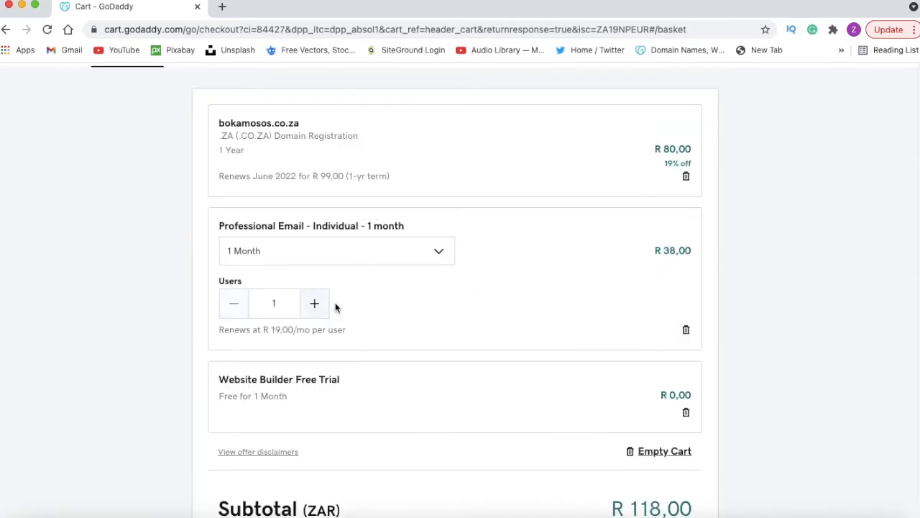
{"action": "scroll", "coordinate": [337, 301], "scroll_direction": "up", "scroll_amount": 1}
{"action": "scroll", "coordinate": [337, 302], "scroll_direction": "down", "scroll_amount": 8}
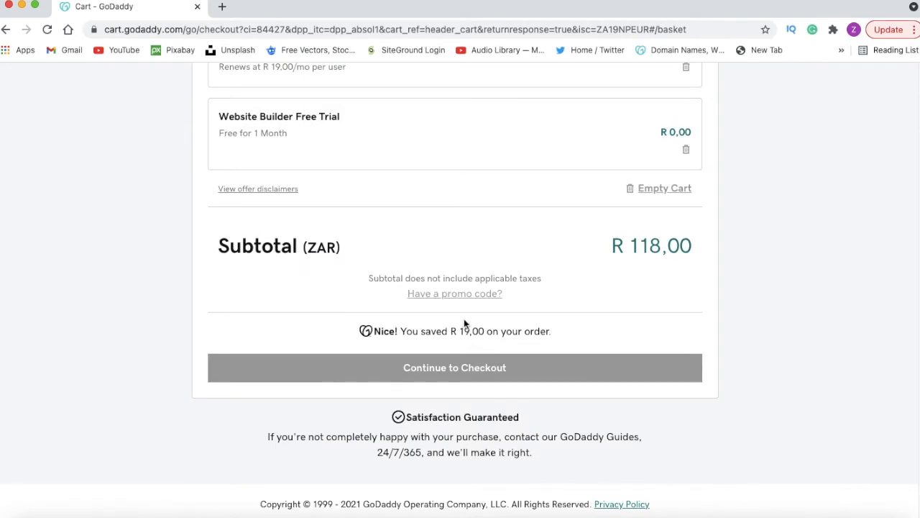
{"action": "left_click", "coordinate": [456, 371]}
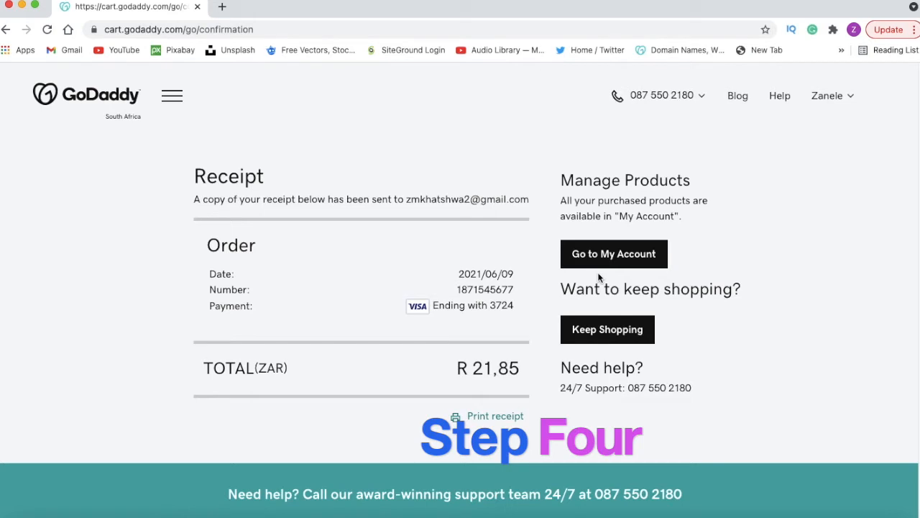
Step: Go from the receipt to the account's products and start setting up the first Professional Email account
{"action": "left_click", "coordinate": [618, 265]}
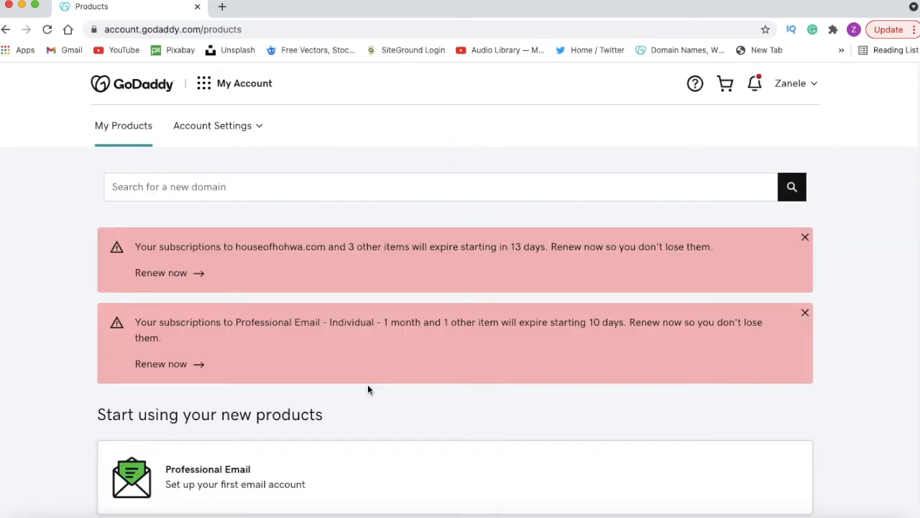
{"action": "scroll", "coordinate": [430, 400], "scroll_direction": "down", "scroll_amount": 3}
{"action": "scroll", "coordinate": [429, 400], "scroll_direction": "down", "scroll_amount": 5}
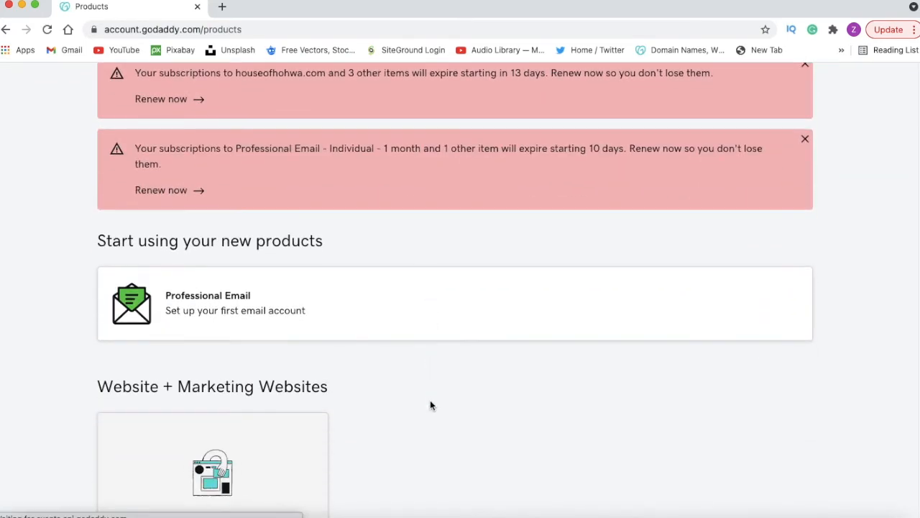
{"action": "scroll", "coordinate": [429, 382], "scroll_direction": "down", "scroll_amount": 1}
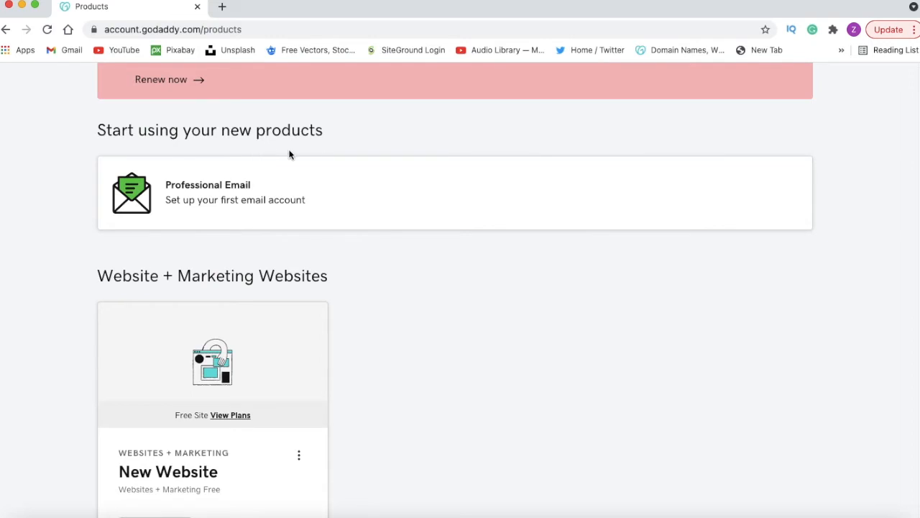
{"action": "left_click", "coordinate": [212, 208]}
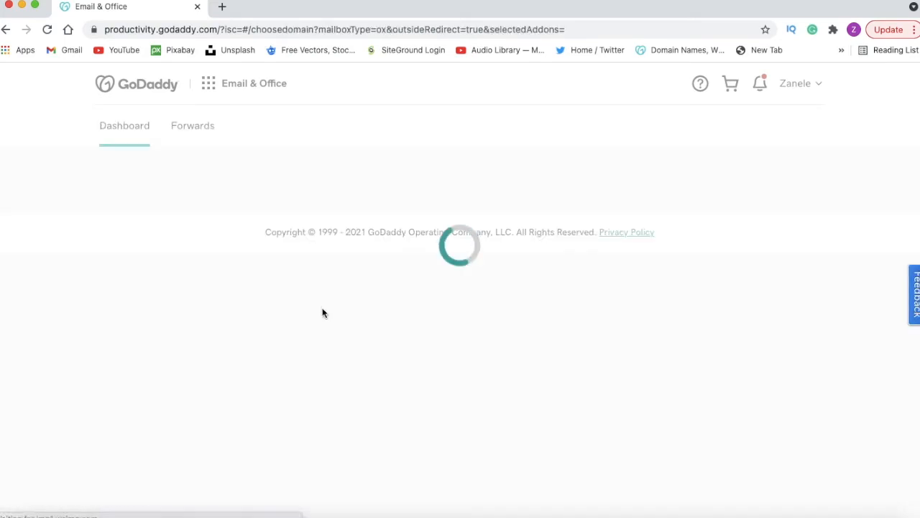
Step: Choose the domain bokamosobenelogistics.co.za for the new email account and continue to the account setup
{"action": "scroll", "coordinate": [324, 314], "scroll_direction": "down", "scroll_amount": 3}
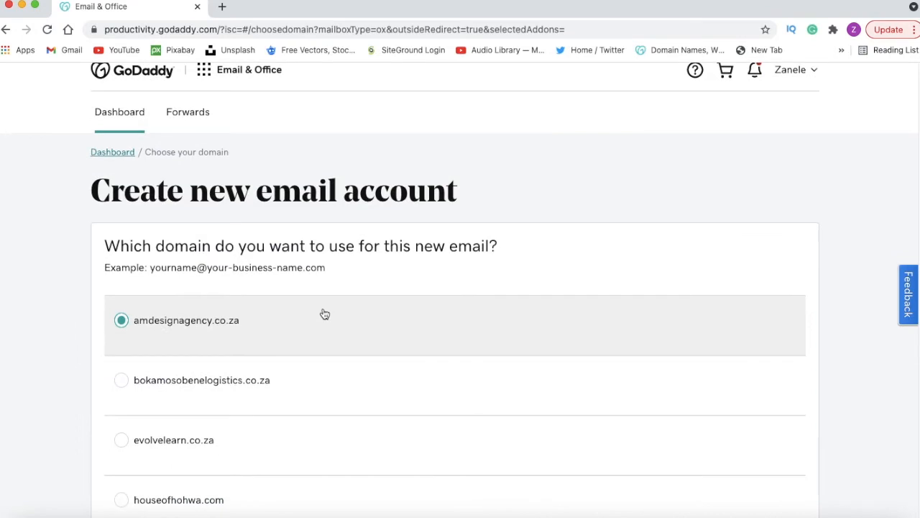
{"action": "scroll", "coordinate": [323, 315], "scroll_direction": "down", "scroll_amount": 1}
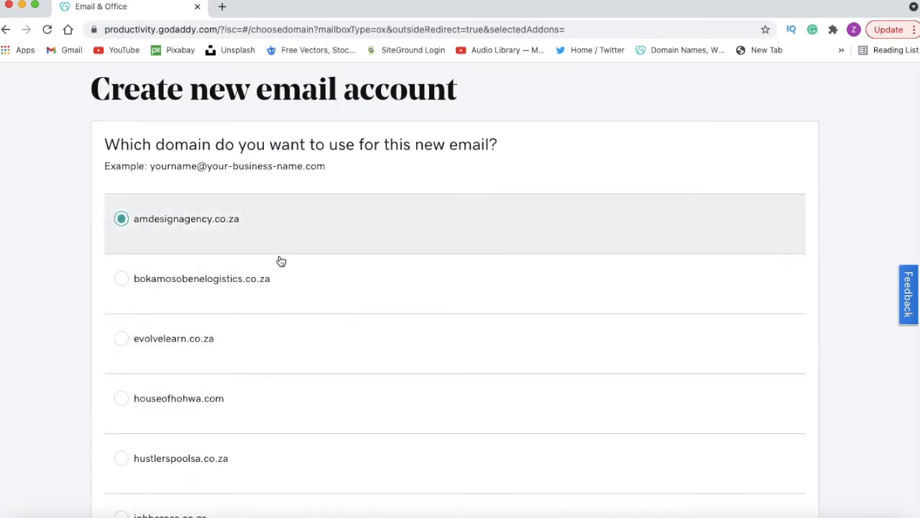
{"action": "left_click", "coordinate": [265, 292]}
{"action": "scroll", "coordinate": [308, 294], "scroll_direction": "down", "scroll_amount": 10}
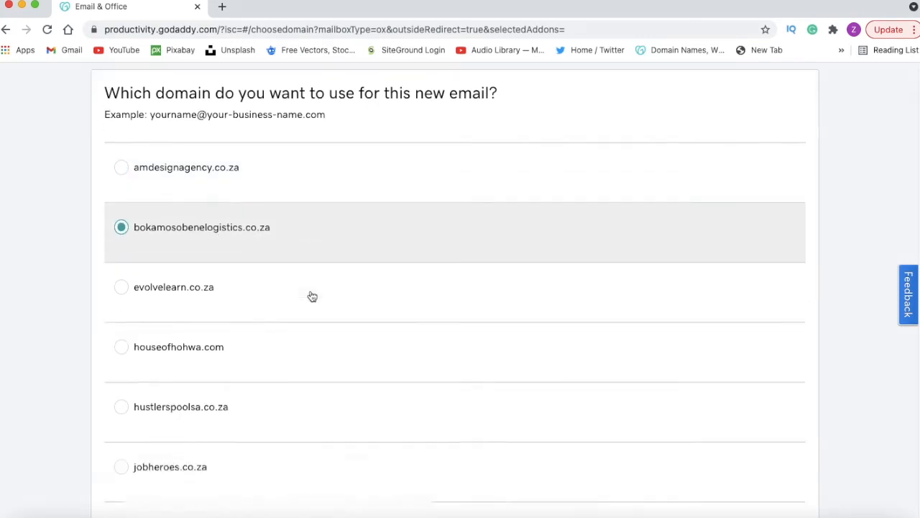
{"action": "left_click", "coordinate": [140, 356]}
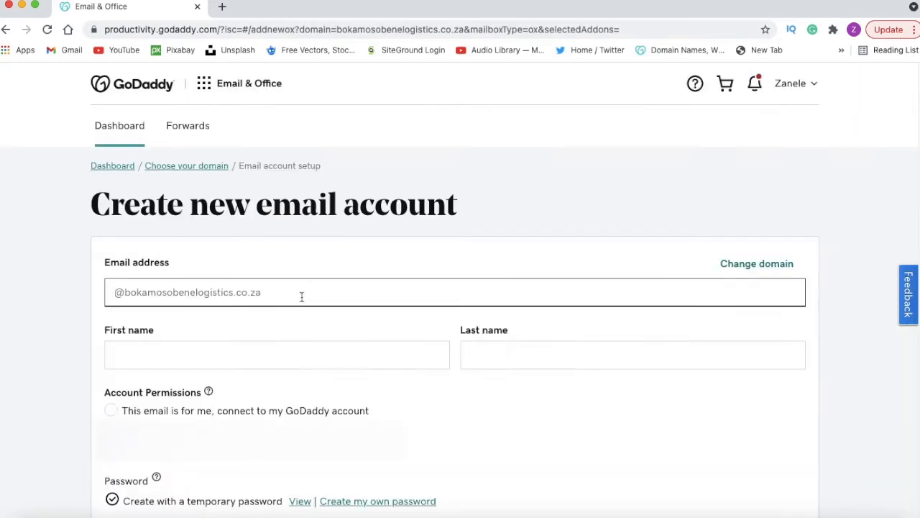
{"action": "scroll", "coordinate": [330, 275], "scroll_direction": "down", "scroll_amount": 3}
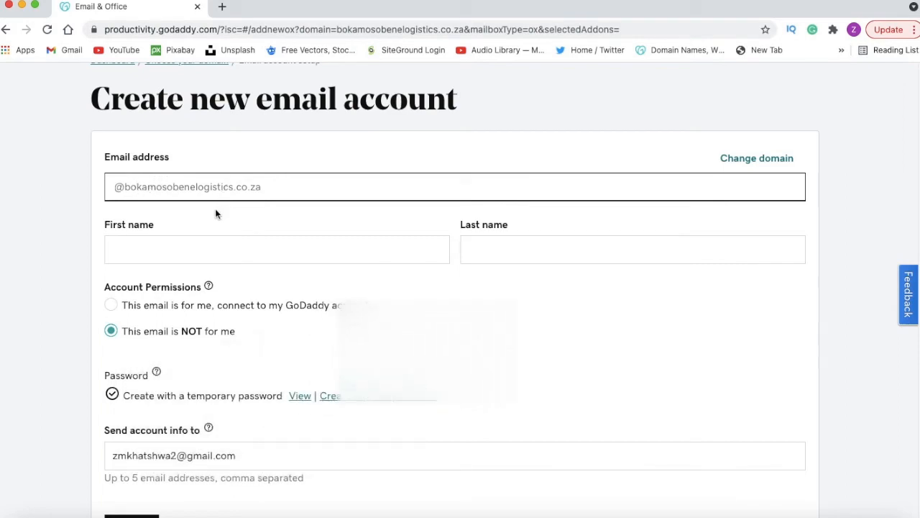
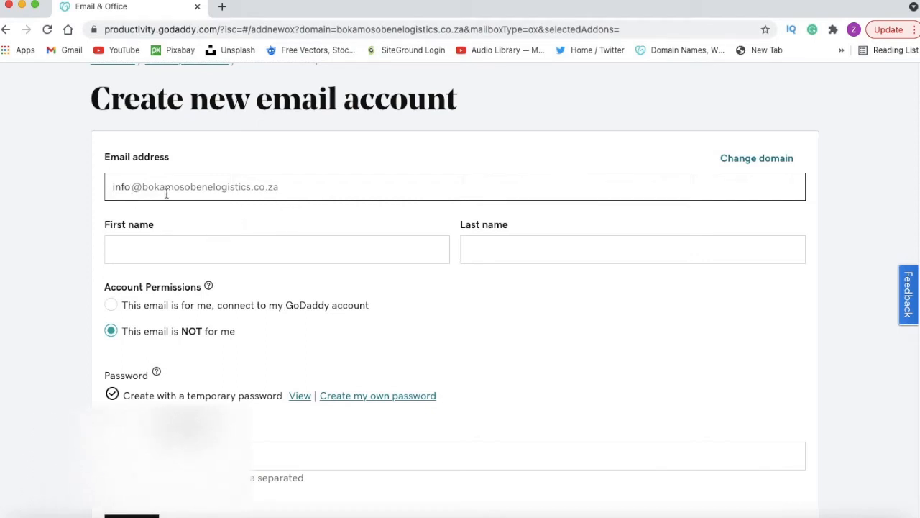
{"action": "left_click", "coordinate": [174, 250]}
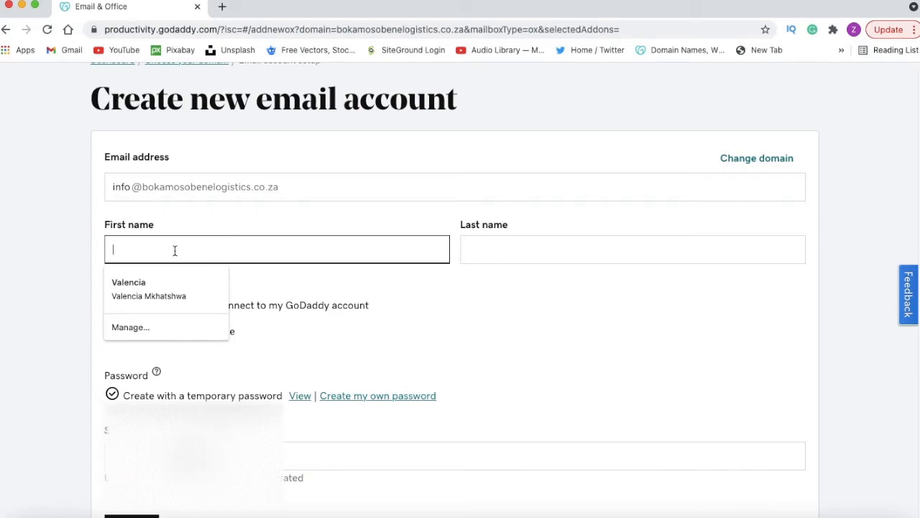
{"action": "type", "text": "BO"}
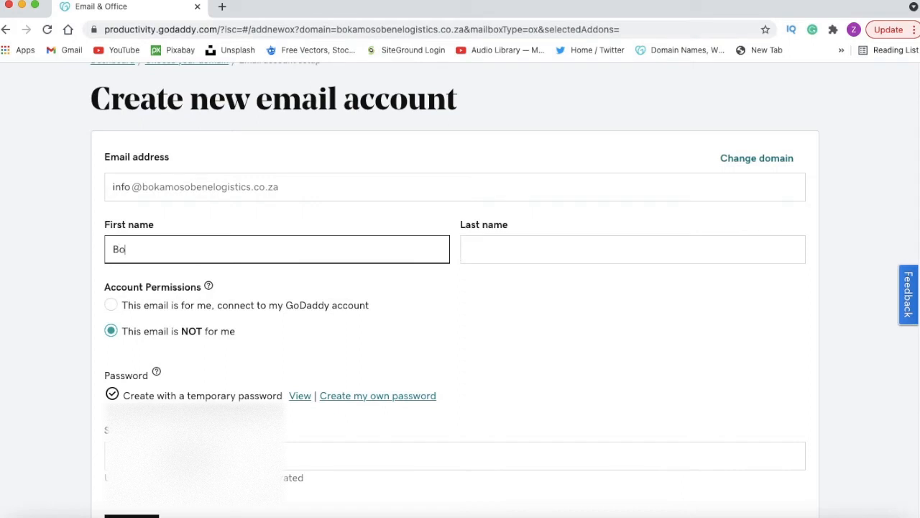
{"action": "type", "text": "kamo"}
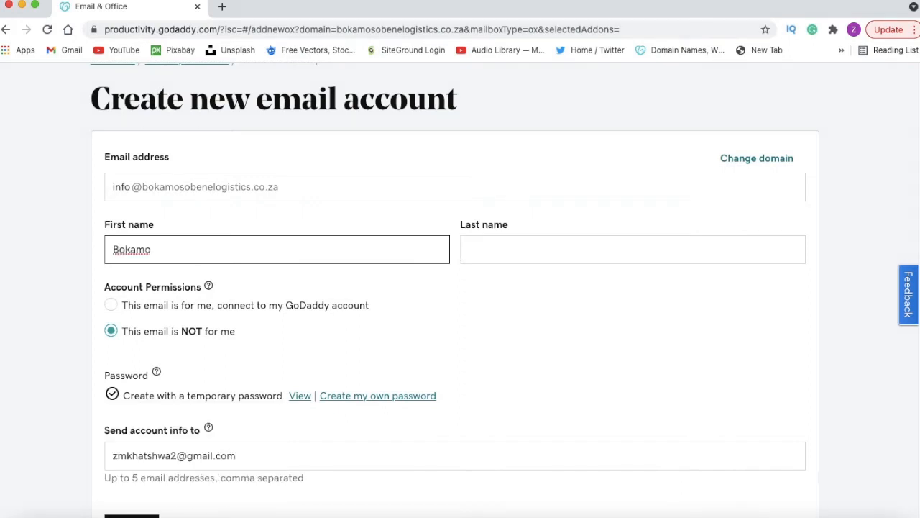
{"action": "type", "text": "so"}
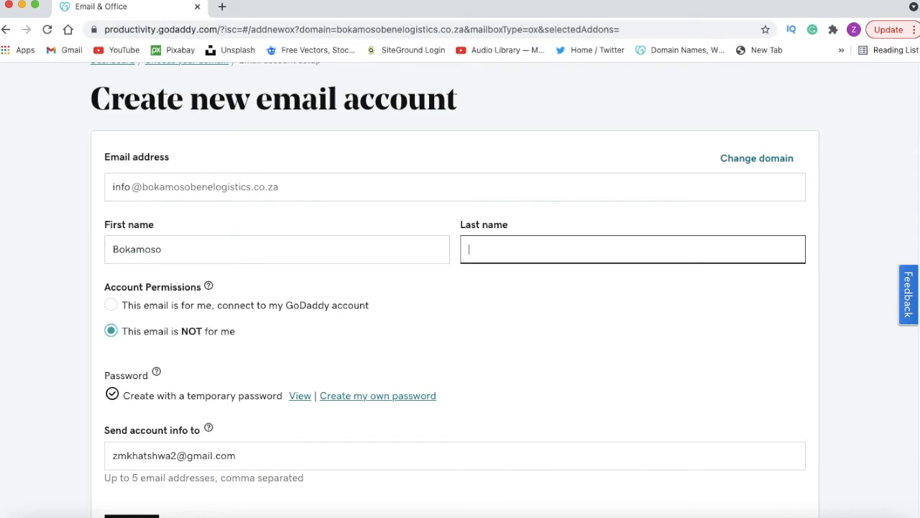
{"action": "type", "text": "ogistics"}
{"action": "scroll", "coordinate": [170, 250], "scroll_direction": "down", "scroll_amount": 2}
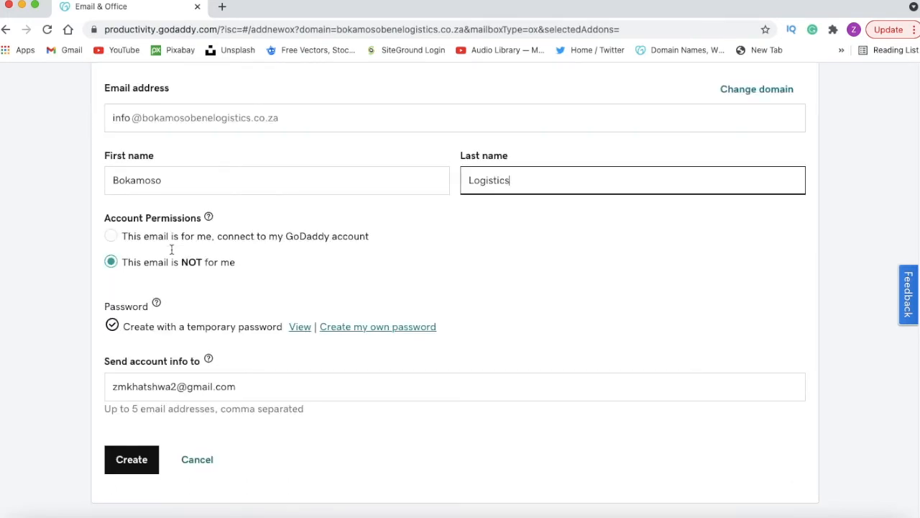
Step: Set the account permission to "This email is NOT for me" and choose to create an own password instead of a temporary one
{"action": "left_click", "coordinate": [124, 241]}
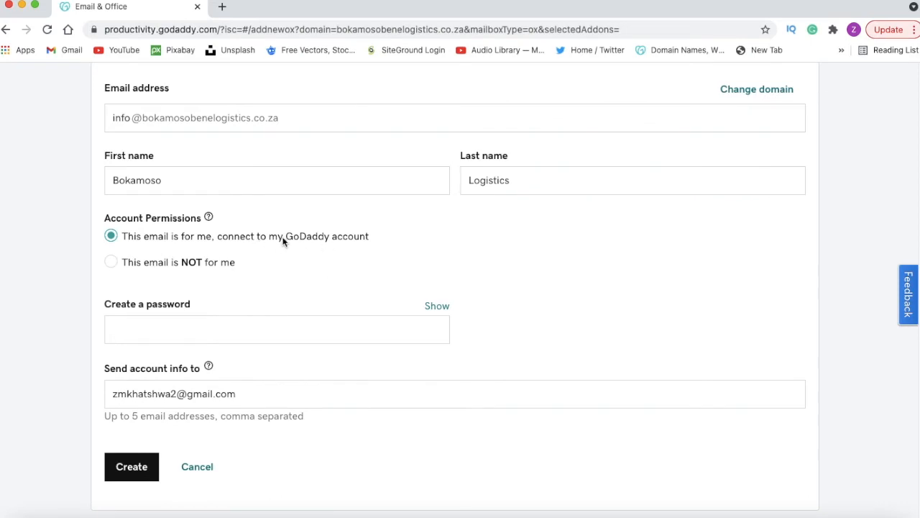
{"action": "left_click", "coordinate": [124, 265]}
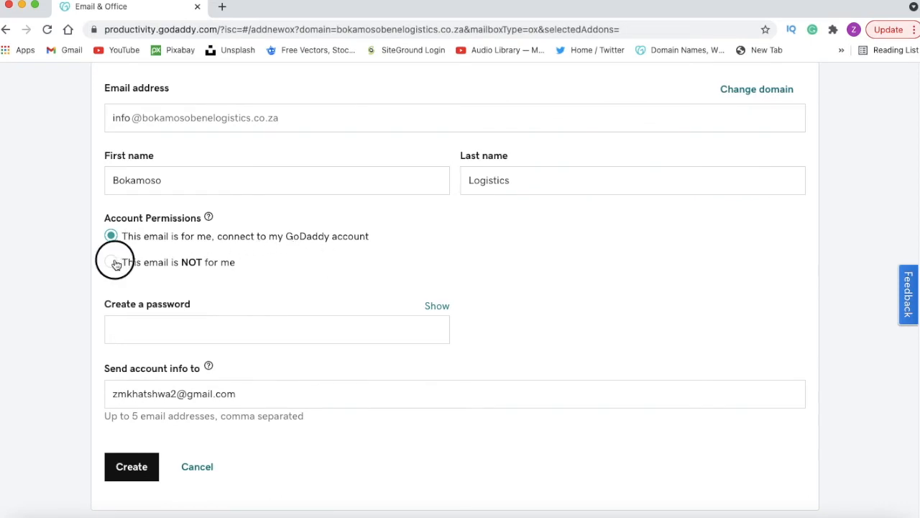
{"action": "scroll", "coordinate": [124, 268], "scroll_direction": "down", "scroll_amount": 1}
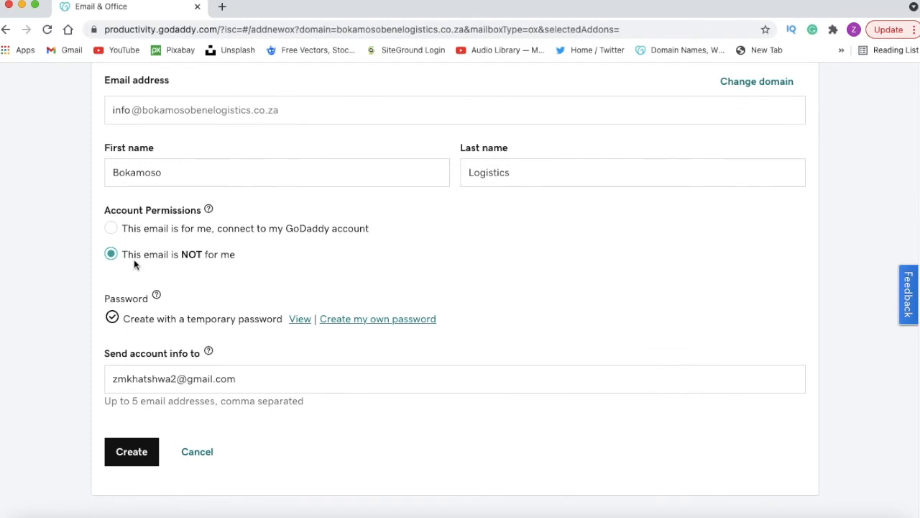
{"action": "scroll", "coordinate": [219, 278], "scroll_direction": "down", "scroll_amount": 1}
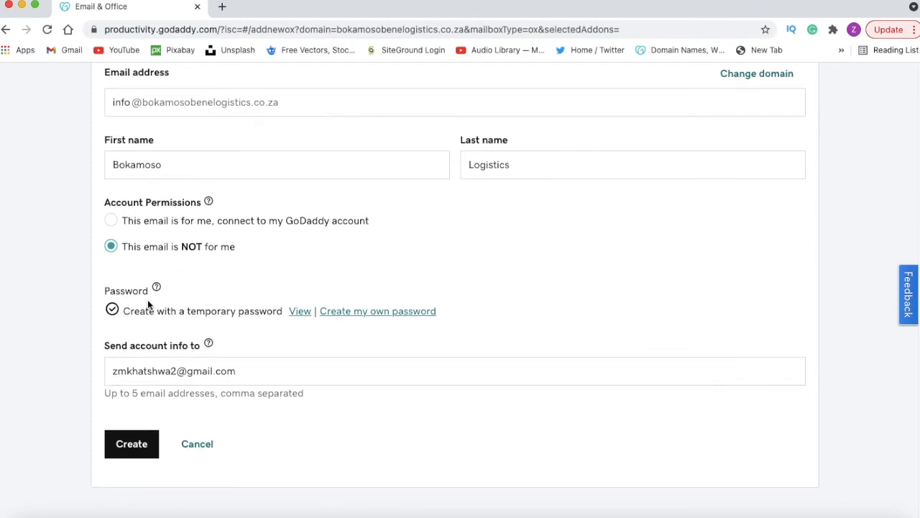
{"action": "left_click", "coordinate": [354, 317]}
{"action": "scroll", "coordinate": [287, 333], "scroll_direction": "down", "scroll_amount": 5}
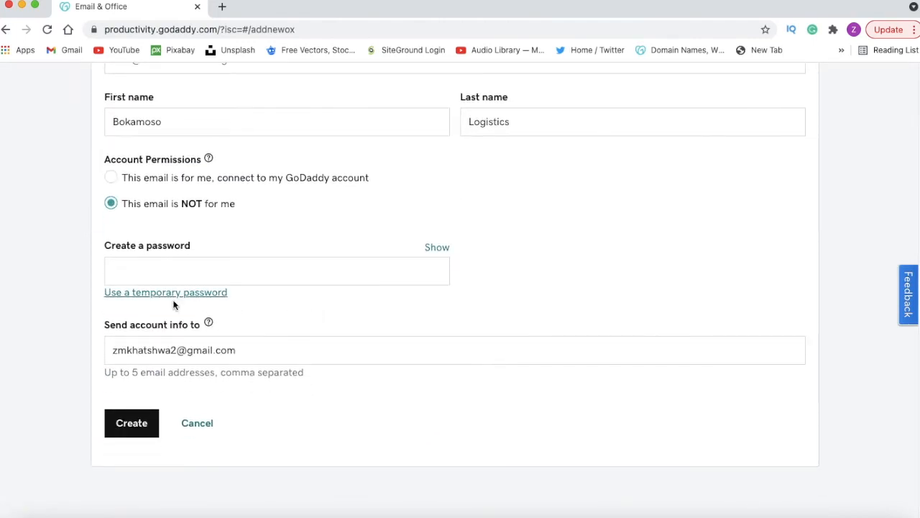
Step: Enter a new password for the email account and create the account
{"action": "left_click", "coordinate": [158, 285]}
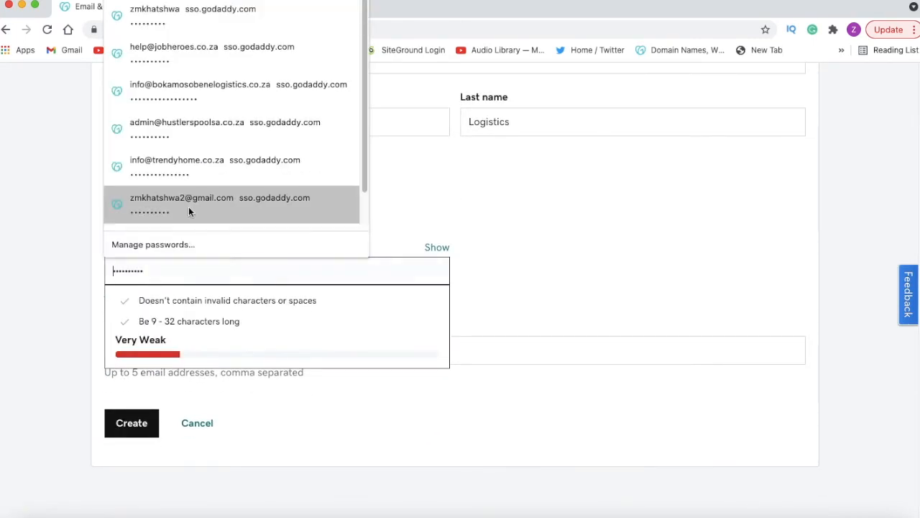
{"action": "left_click", "coordinate": [158, 323]}
{"action": "left_click", "coordinate": [164, 272]}
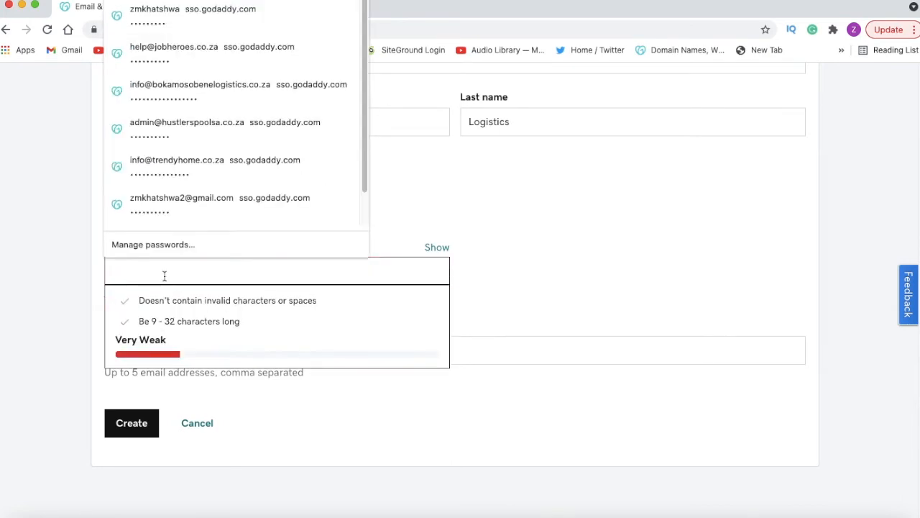
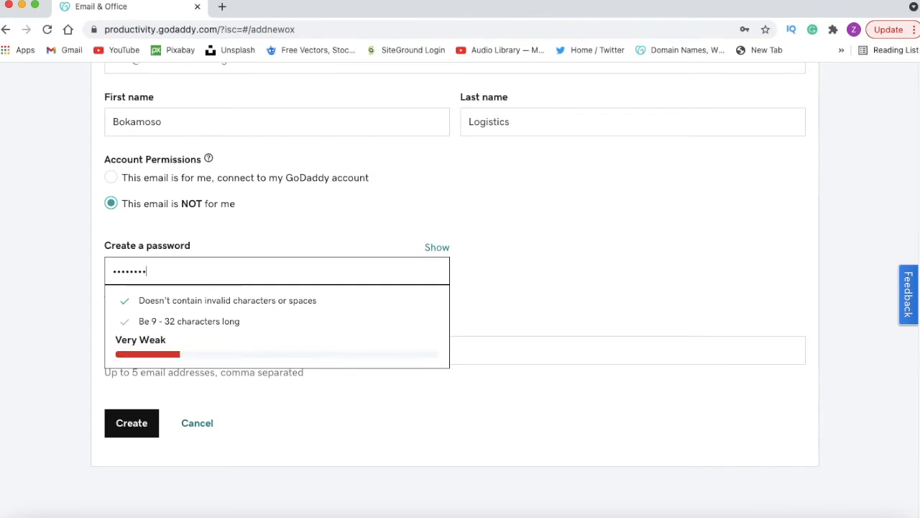
{"action": "key", "text": "BackSpace"}
{"action": "key", "text": "BackSpace"}
{"action": "key", "text": "BackSpace"}
{"action": "key", "text": "BackSpace"}
{"action": "key", "text": "BackSpace"}
{"action": "key", "text": "BackSpace"}
{"action": "key", "text": "BackSpace"}
{"action": "scroll", "coordinate": [193, 302], "scroll_direction": "down", "scroll_amount": 1}
{"action": "scroll", "coordinate": [197, 326], "scroll_direction": "down", "scroll_amount": 1}
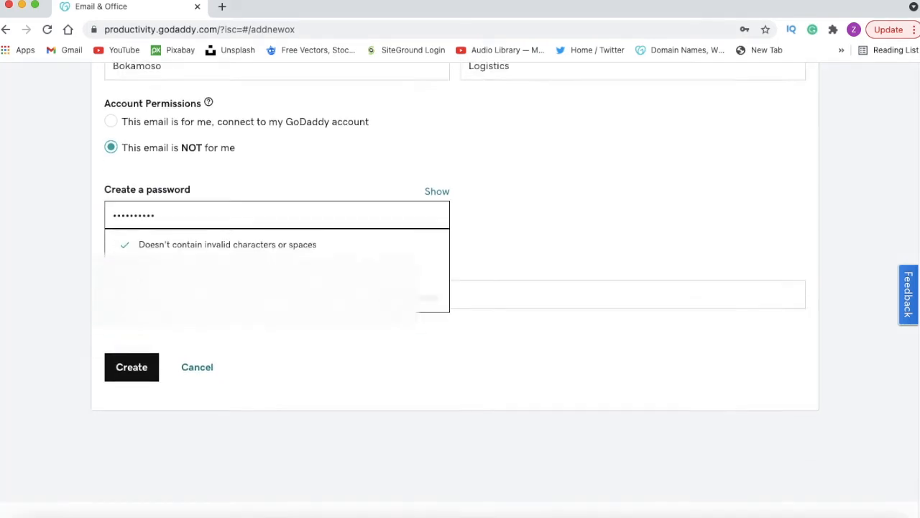
{"action": "left_click", "coordinate": [133, 361]}
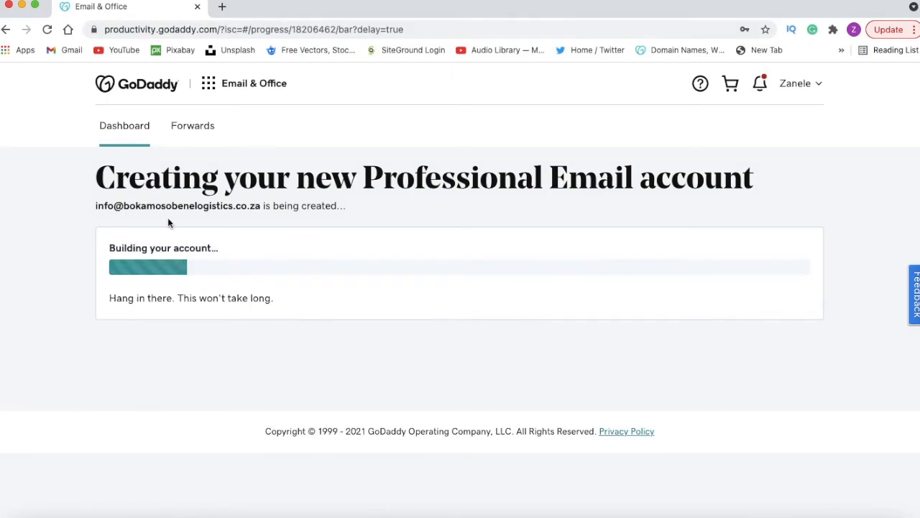
{"action": "left_click_drag", "start_coordinate": [94, 206], "coordinate": [248, 210]}
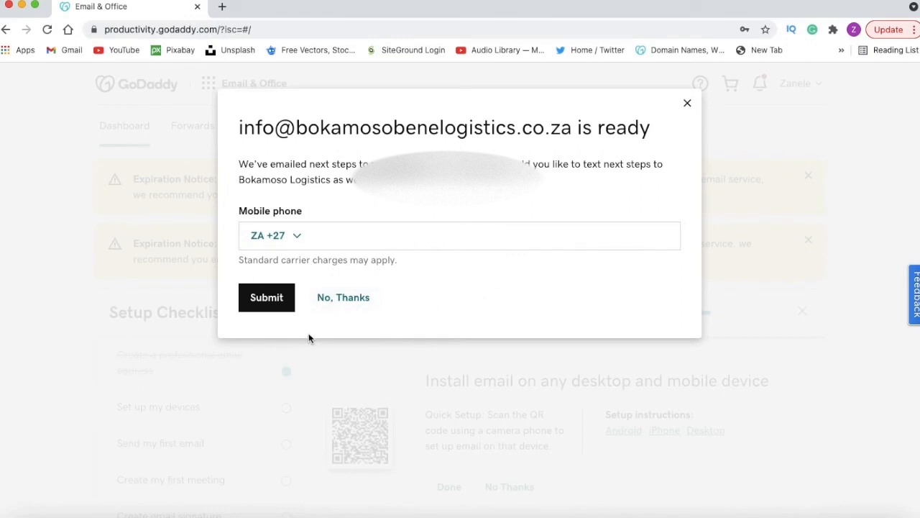
Step: Open the Gmail inbox in a new browser tab, refresh it and open GoDaddy's message "Your email account's ready to use."
{"action": "left_click", "coordinate": [222, 7]}
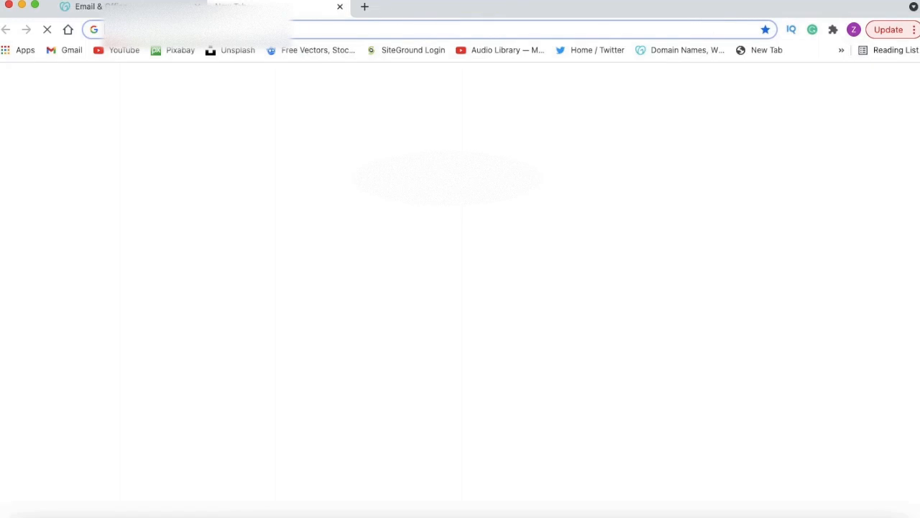
{"action": "type", "text": "g"}
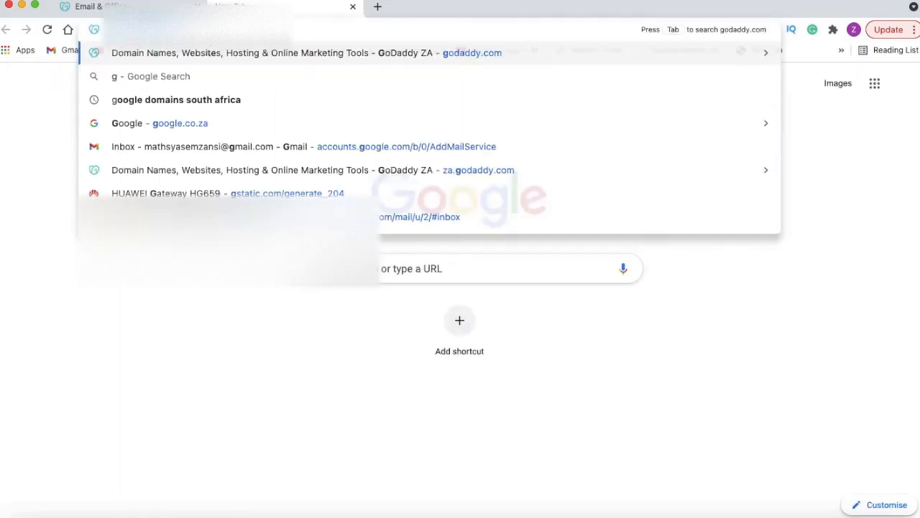
{"action": "left_click", "coordinate": [431, 217]}
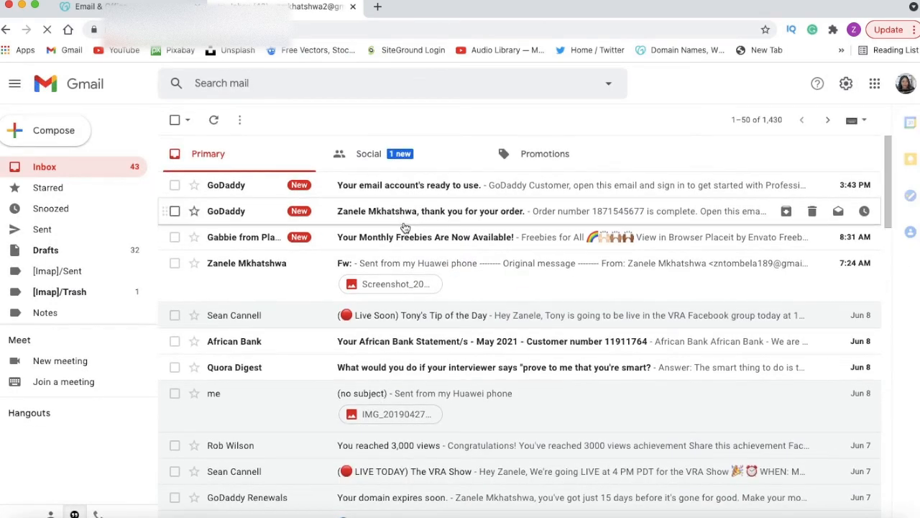
{"action": "left_click", "coordinate": [214, 121]}
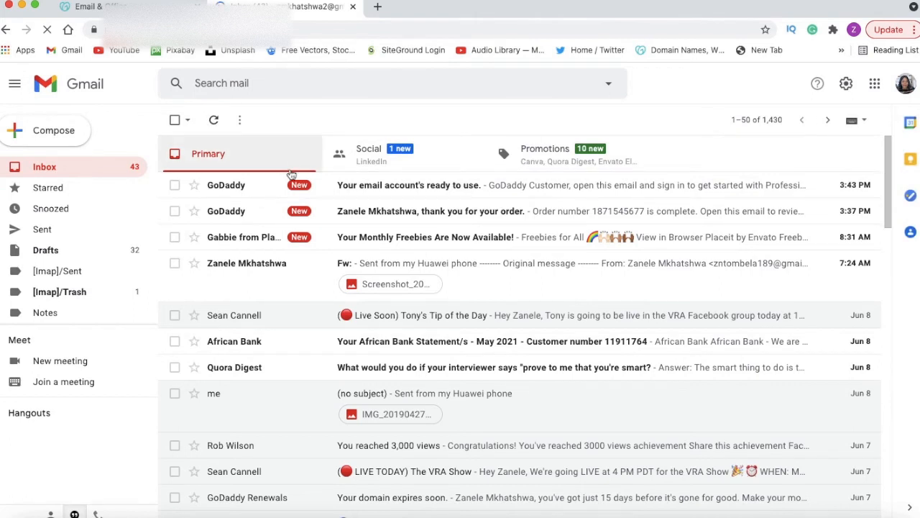
{"action": "left_click", "coordinate": [393, 185]}
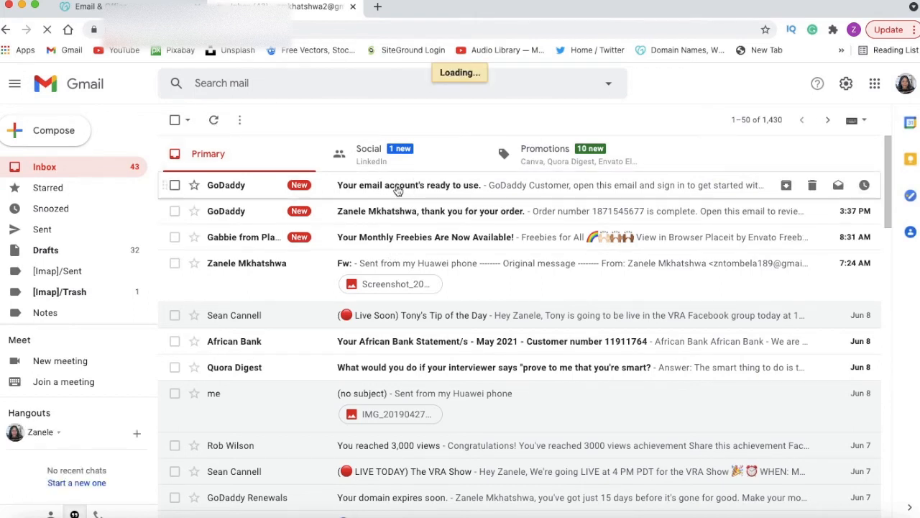
Step: Read through the GoDaddy message, examining the username, display name, account type and email login address under Account Information
{"action": "scroll", "coordinate": [397, 205], "scroll_direction": "down", "scroll_amount": 3}
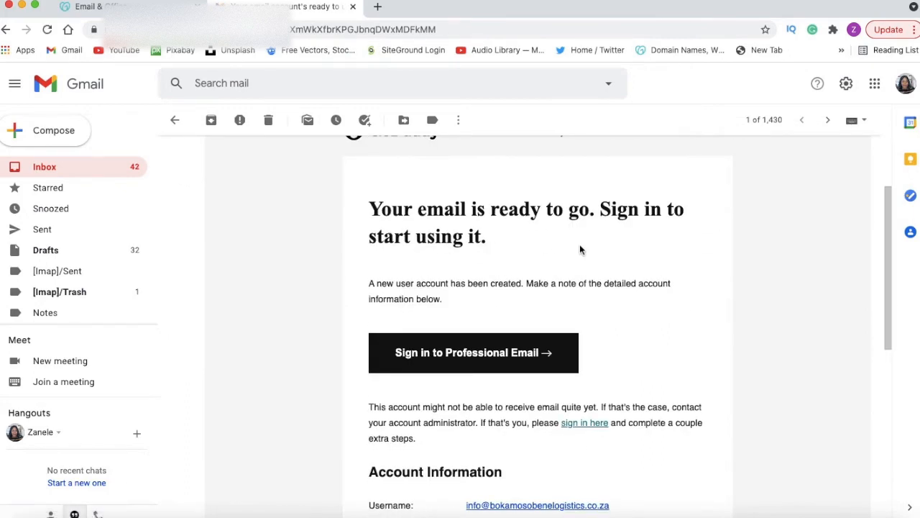
{"action": "scroll", "coordinate": [580, 249], "scroll_direction": "down", "scroll_amount": 2}
{"action": "scroll", "coordinate": [579, 249], "scroll_direction": "down", "scroll_amount": 4}
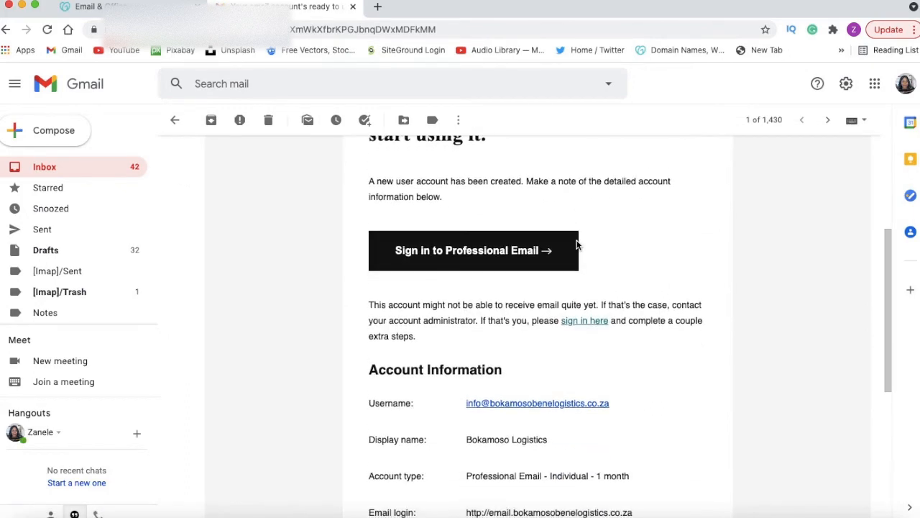
{"action": "scroll", "coordinate": [574, 243], "scroll_direction": "down", "scroll_amount": 5}
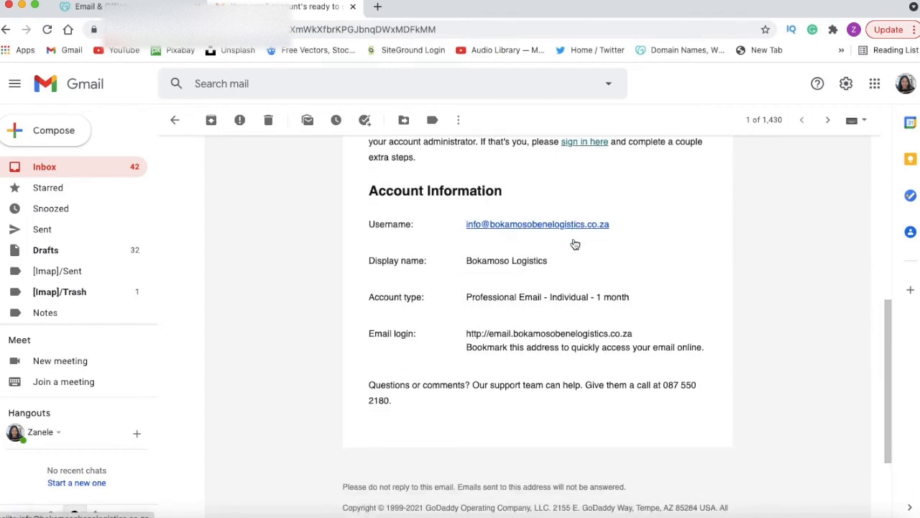
{"action": "scroll", "coordinate": [573, 238], "scroll_direction": "up", "scroll_amount": 10}
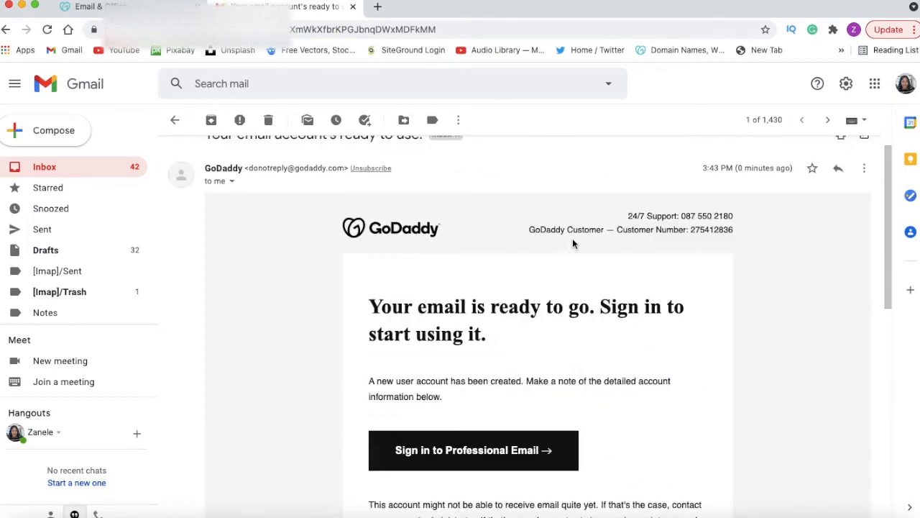
{"action": "scroll", "coordinate": [571, 240], "scroll_direction": "down", "scroll_amount": 10}
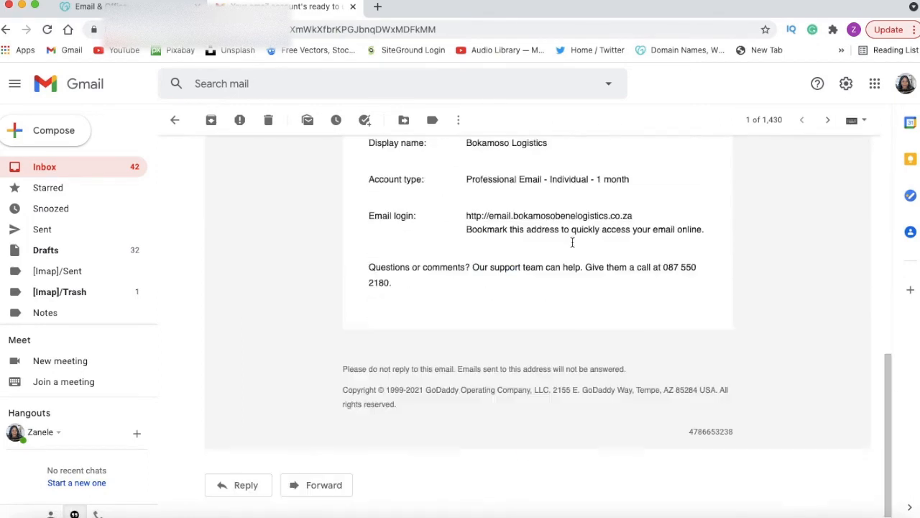
{"action": "scroll", "coordinate": [573, 247], "scroll_direction": "up", "scroll_amount": 4}
{"action": "scroll", "coordinate": [567, 234], "scroll_direction": "up", "scroll_amount": 5}
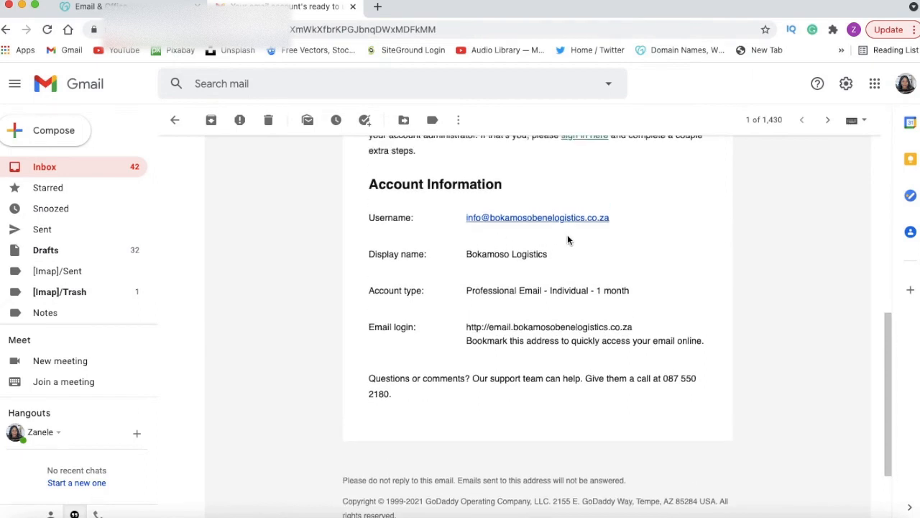
Step: Follow the message's Professional Email sign-in link, replace the prefilled password with the new account's password and sign in
{"action": "left_click", "coordinate": [434, 350]}
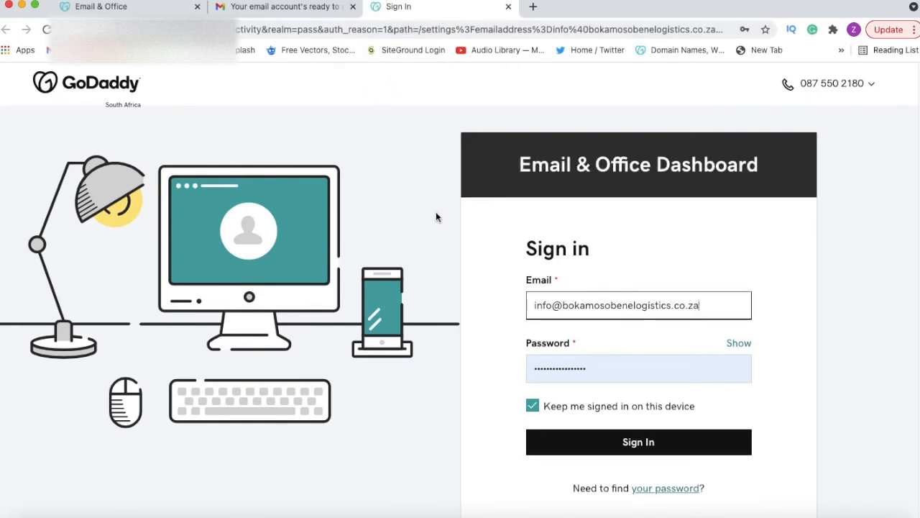
{"action": "scroll", "coordinate": [415, 269], "scroll_direction": "down", "scroll_amount": 2}
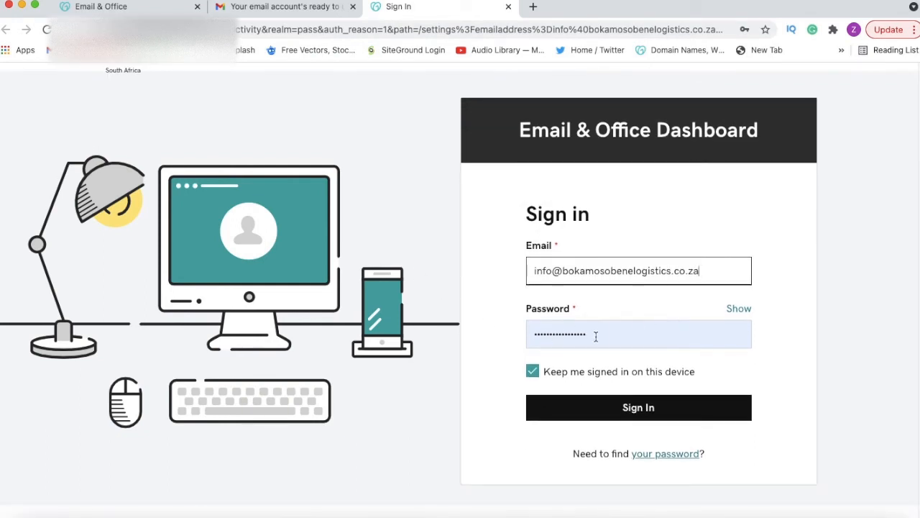
{"action": "left_click_drag", "start_coordinate": [596, 337], "coordinate": [534, 335]}
{"action": "left_click_drag", "start_coordinate": [625, 343], "coordinate": [519, 336]}
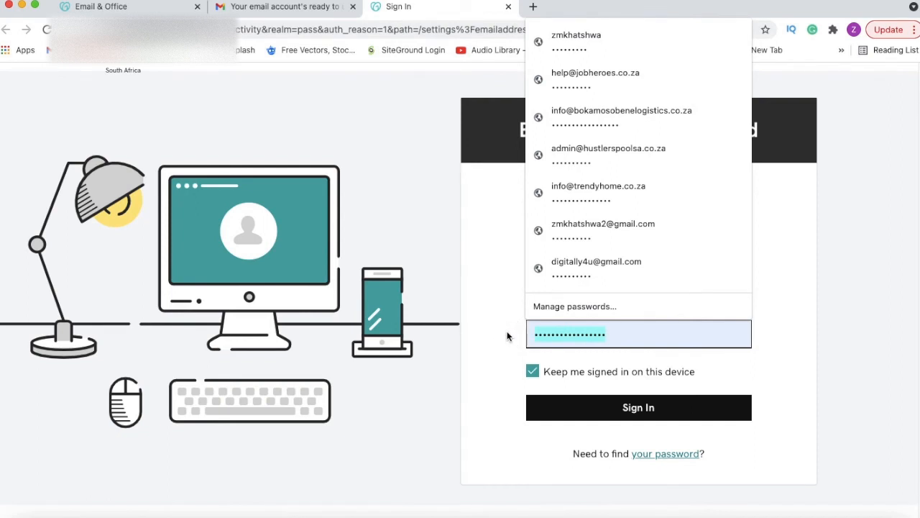
{"action": "type", "text": "••••"}
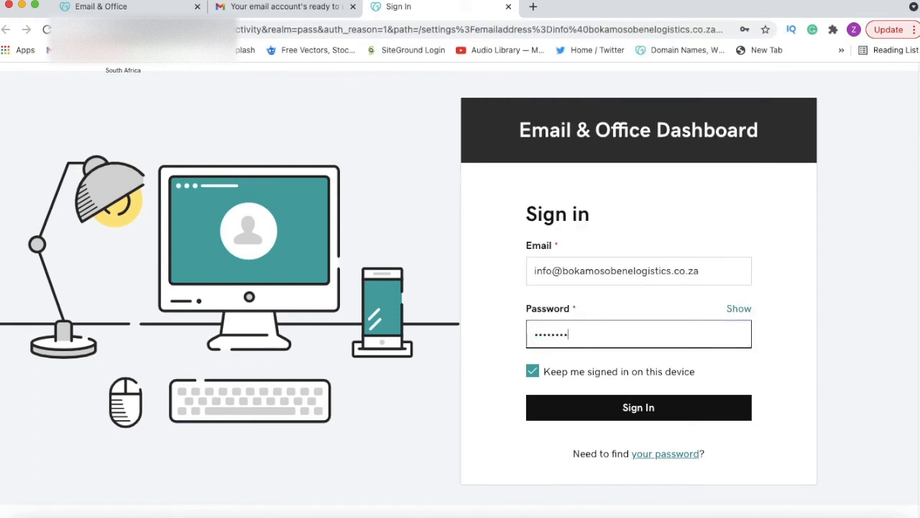
{"action": "left_click", "coordinate": [601, 405]}
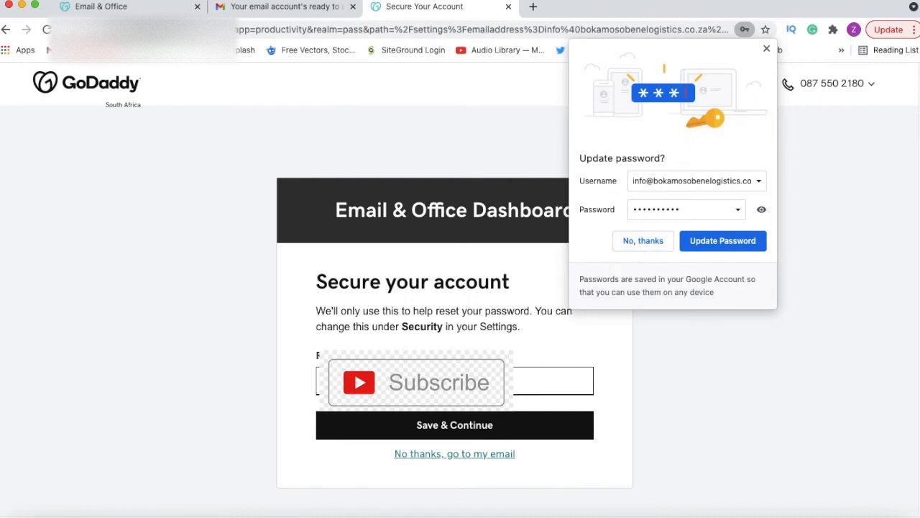
Step: Enter and save a recovery email address for the account, and update the password saved in the browser
{"action": "type", "text": "z"}
{"action": "left_click", "coordinate": [458, 424]}
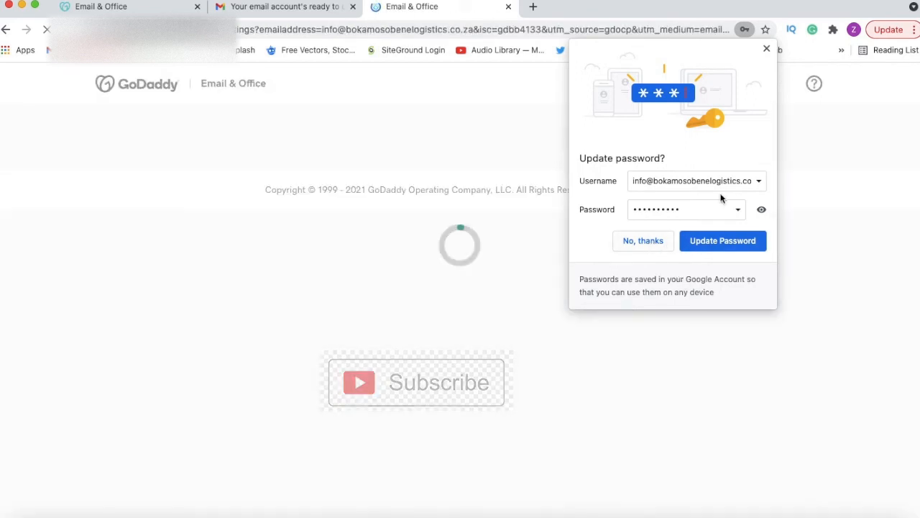
{"action": "left_click", "coordinate": [710, 241]}
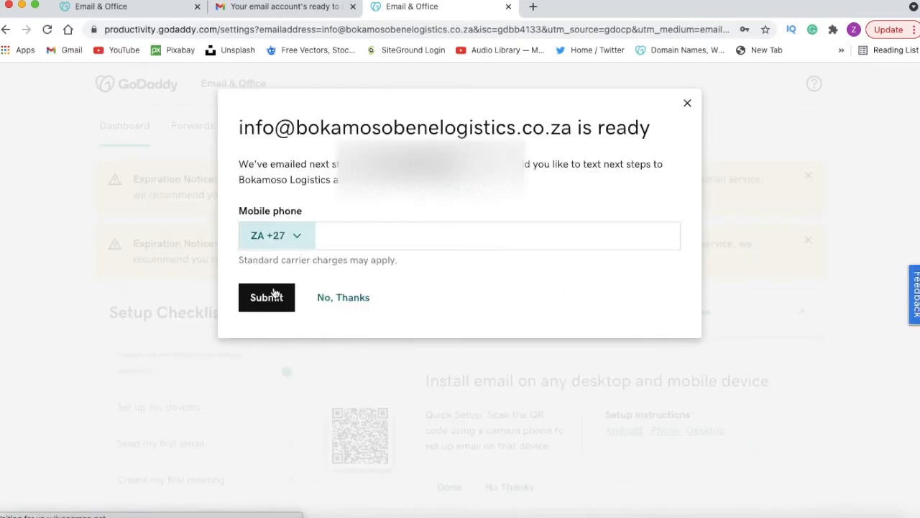
Step: Decline receiving the next steps by text message and look over the Setup Checklist on the dashboard
{"action": "left_click", "coordinate": [335, 304]}
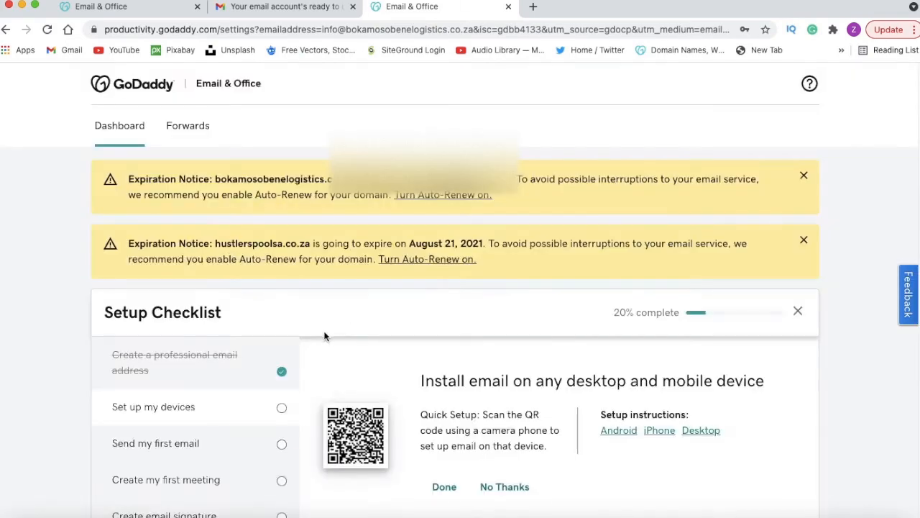
{"action": "scroll", "coordinate": [329, 339], "scroll_direction": "down", "scroll_amount": 3}
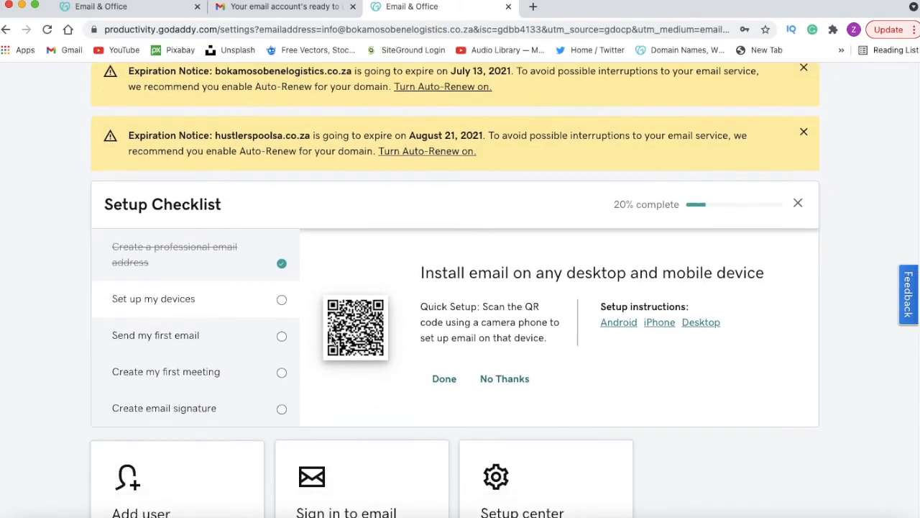
{"action": "scroll", "coordinate": [330, 339], "scroll_direction": "down", "scroll_amount": 1}
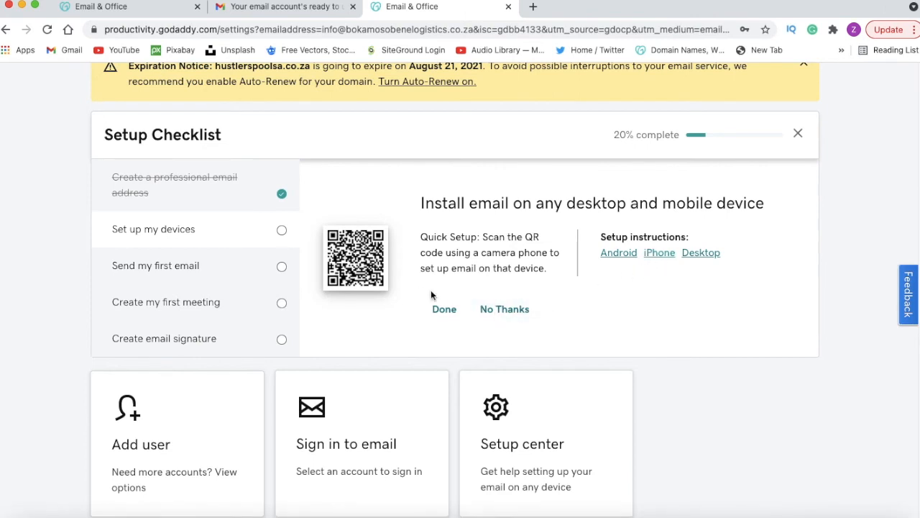
Step: Open the Android setup instructions from the Setup Checklist and read through all the steps for adding the email account
{"action": "left_click", "coordinate": [620, 257]}
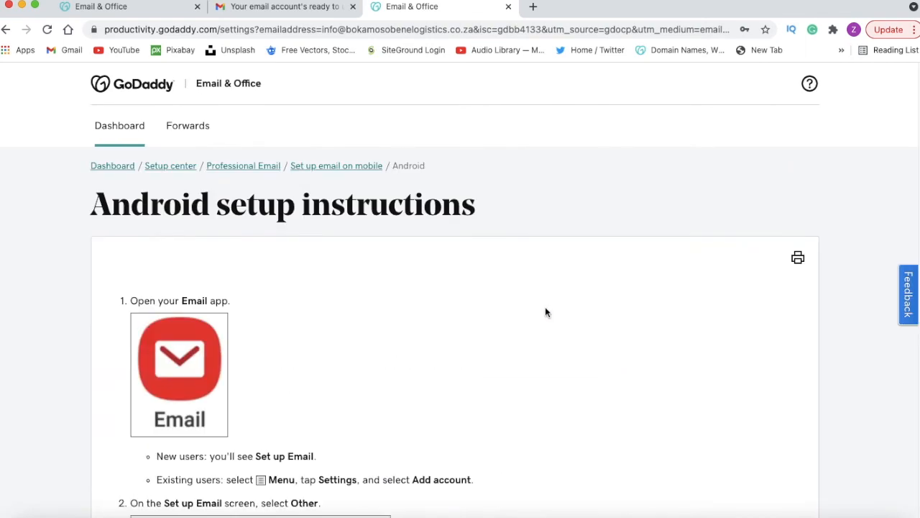
{"action": "scroll", "coordinate": [545, 312], "scroll_direction": "down", "scroll_amount": 5}
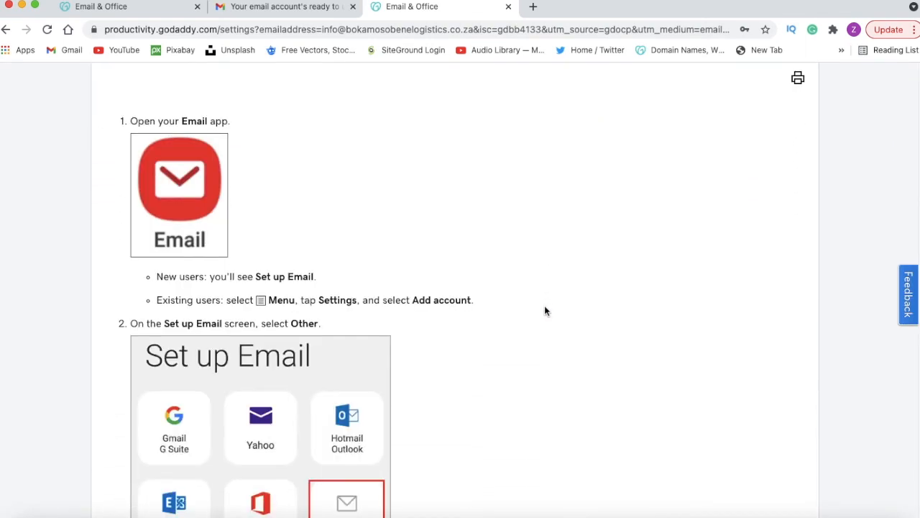
{"action": "scroll", "coordinate": [229, 276], "scroll_direction": "down", "scroll_amount": 2}
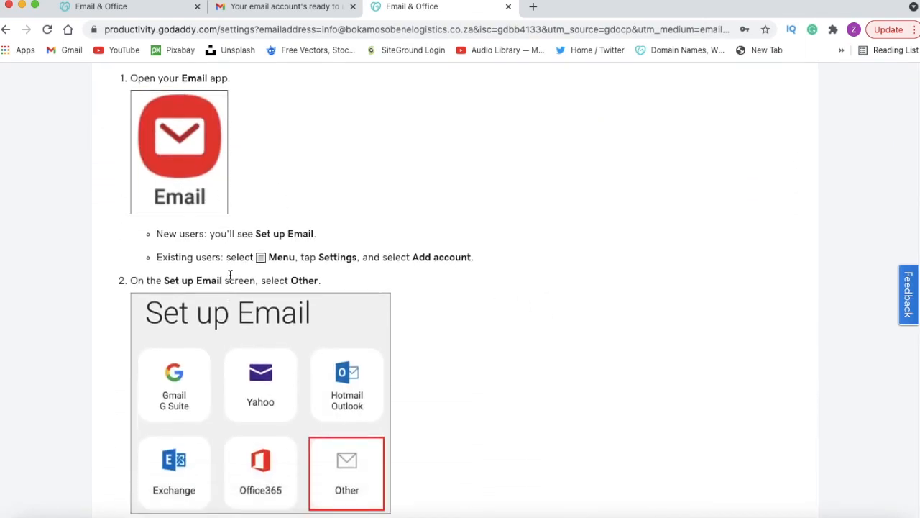
{"action": "scroll", "coordinate": [245, 337], "scroll_direction": "down", "scroll_amount": 3}
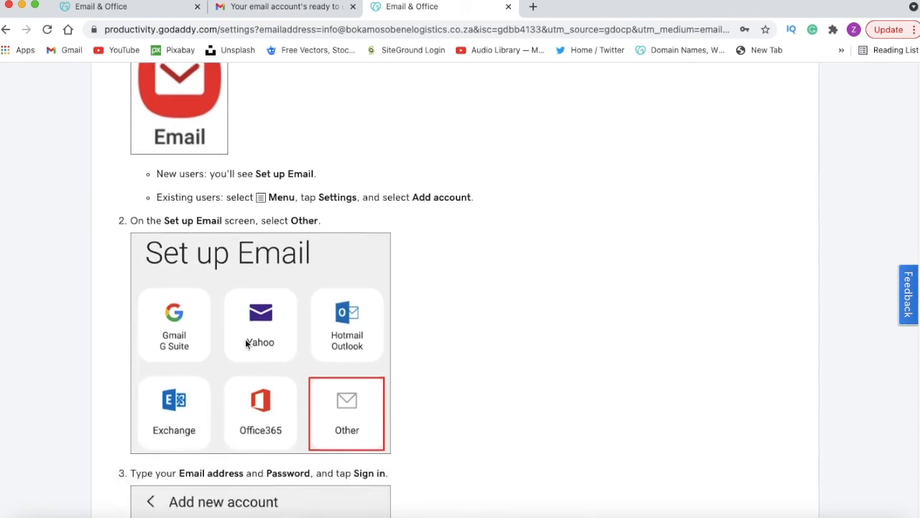
{"action": "scroll", "coordinate": [243, 335], "scroll_direction": "down", "scroll_amount": 2}
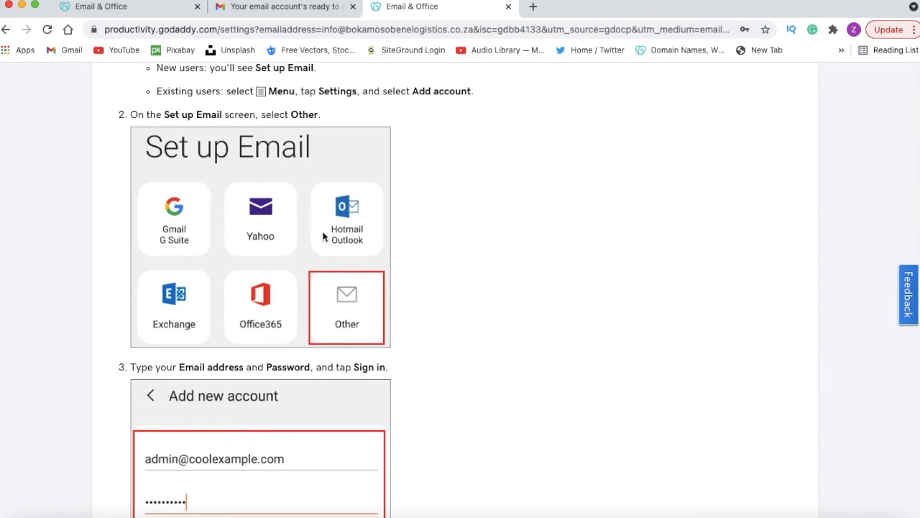
{"action": "scroll", "coordinate": [323, 237], "scroll_direction": "down", "scroll_amount": 10}
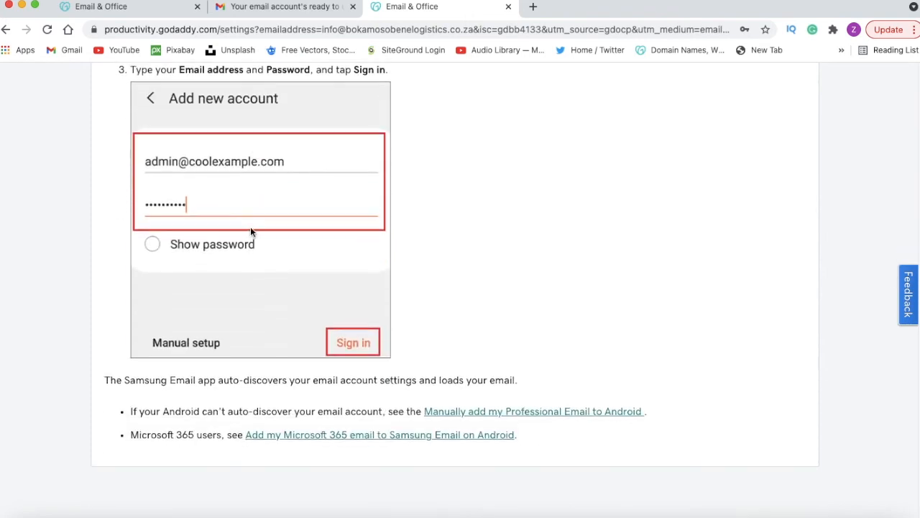
{"action": "scroll", "coordinate": [242, 259], "scroll_direction": "down", "scroll_amount": 2}
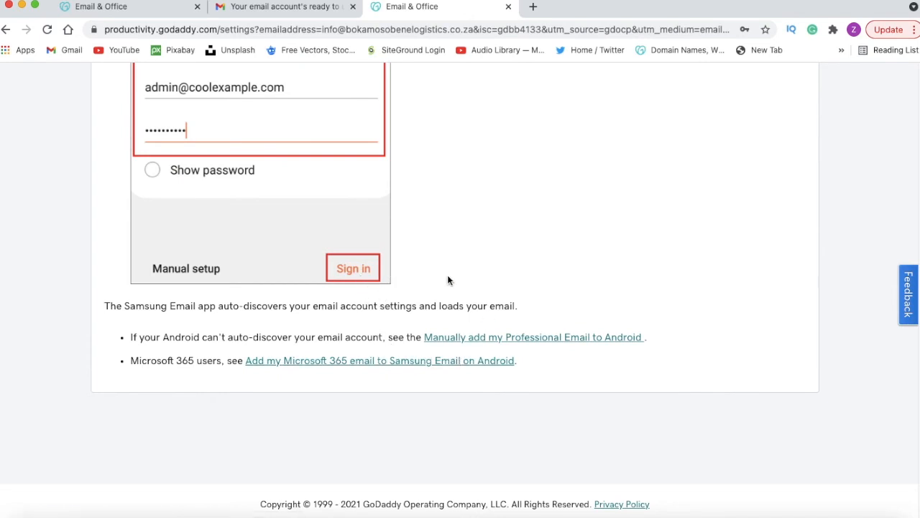
{"action": "scroll", "coordinate": [447, 279], "scroll_direction": "up", "scroll_amount": 7}
{"action": "scroll", "coordinate": [431, 277], "scroll_direction": "up", "scroll_amount": 10}
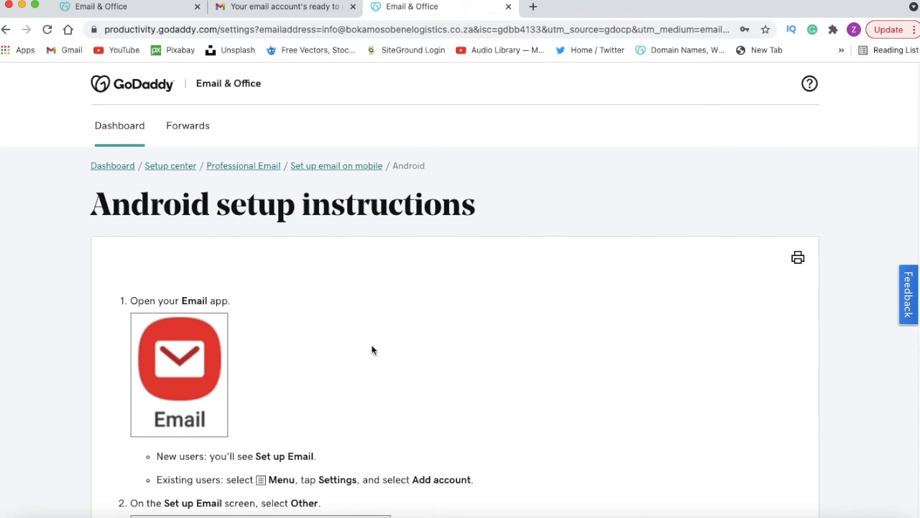
Step: Return to the "Set up email on mobile" page, open the iPhone setup instructions and skim their steps
{"action": "left_click", "coordinate": [320, 170]}
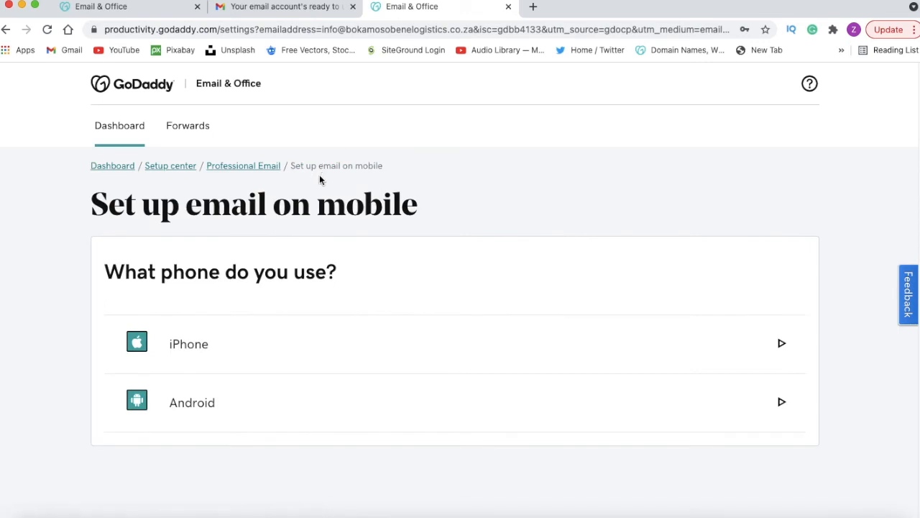
{"action": "scroll", "coordinate": [303, 262], "scroll_direction": "down", "scroll_amount": 1}
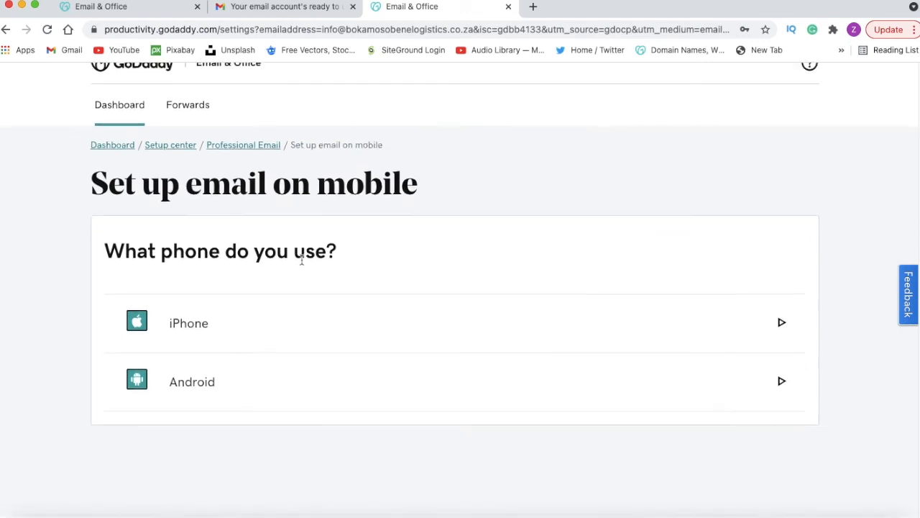
{"action": "scroll", "coordinate": [303, 262], "scroll_direction": "down", "scroll_amount": 1}
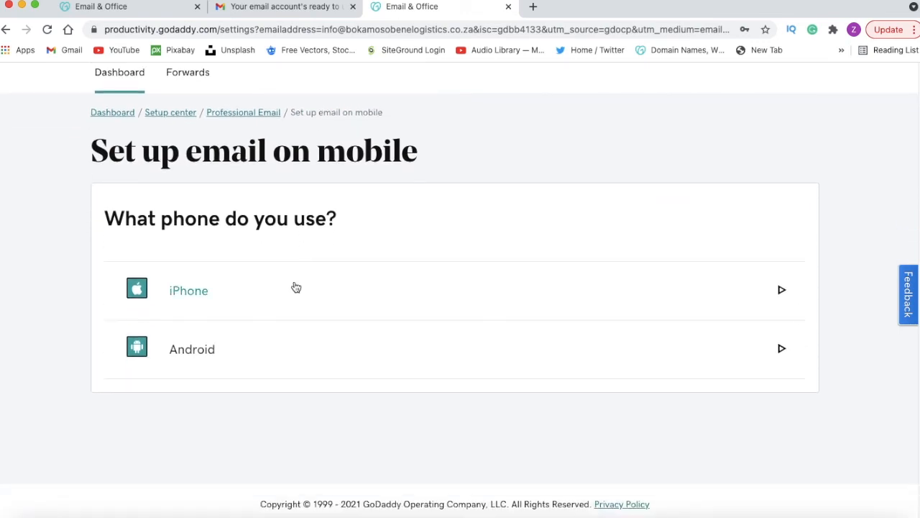
{"action": "left_click", "coordinate": [203, 299]}
{"action": "scroll", "coordinate": [232, 322], "scroll_direction": "down", "scroll_amount": 5}
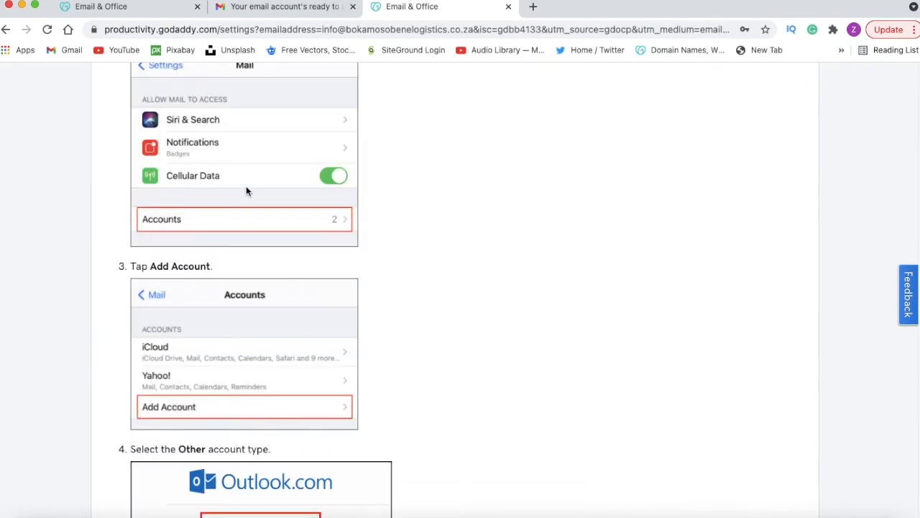
{"action": "scroll", "coordinate": [243, 361], "scroll_direction": "down", "scroll_amount": 10}
{"action": "scroll", "coordinate": [246, 356], "scroll_direction": "up", "scroll_amount": 15}
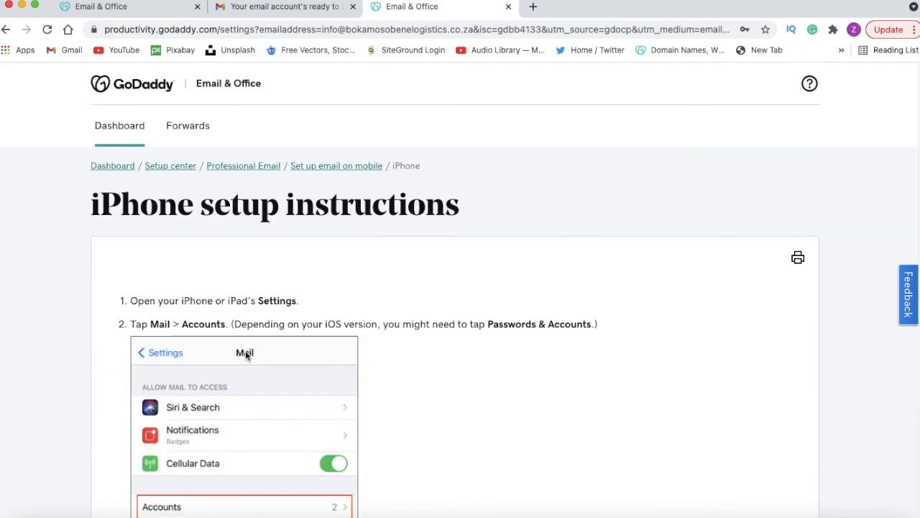
Step: Go back to the "Set up email on mobile" page, reopen the Android setup instructions and skim their steps
{"action": "left_click", "coordinate": [324, 166]}
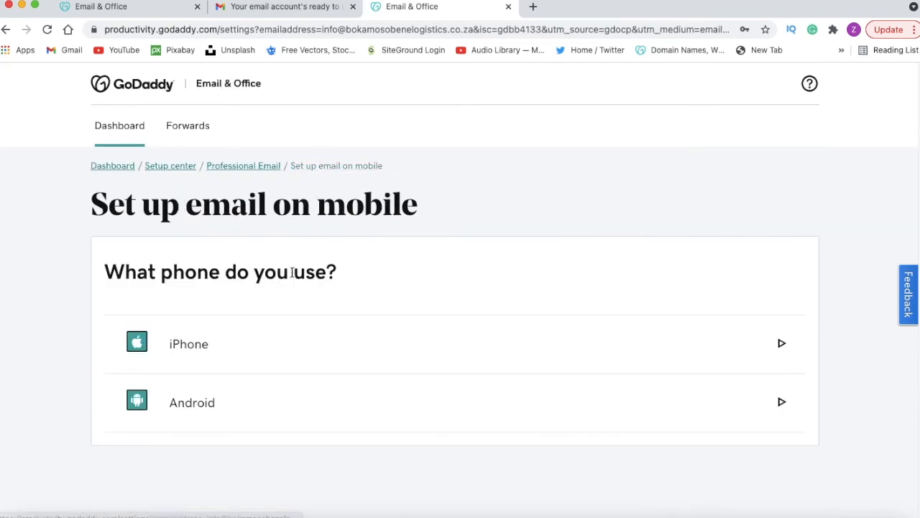
{"action": "left_click", "coordinate": [193, 400]}
{"action": "scroll", "coordinate": [251, 319], "scroll_direction": "down", "scroll_amount": 5}
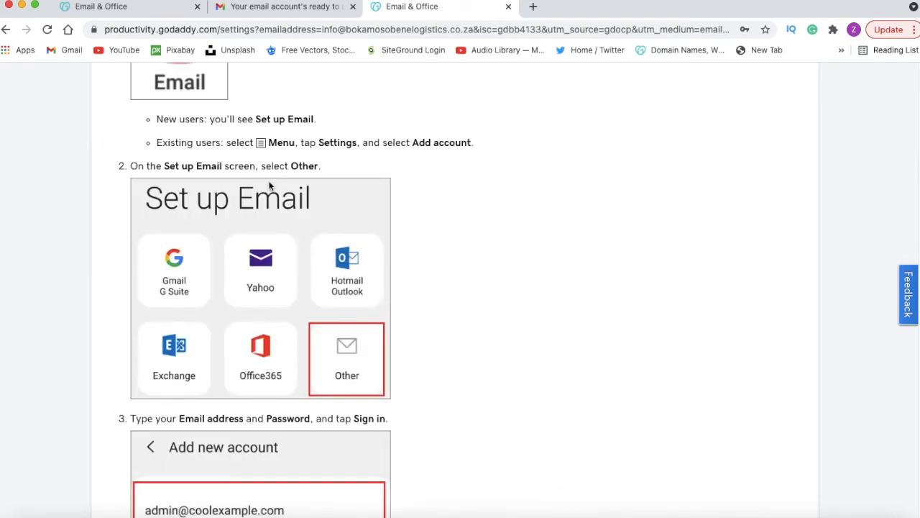
{"action": "scroll", "coordinate": [271, 185], "scroll_direction": "down", "scroll_amount": 6}
{"action": "scroll", "coordinate": [276, 316], "scroll_direction": "up", "scroll_amount": 11}
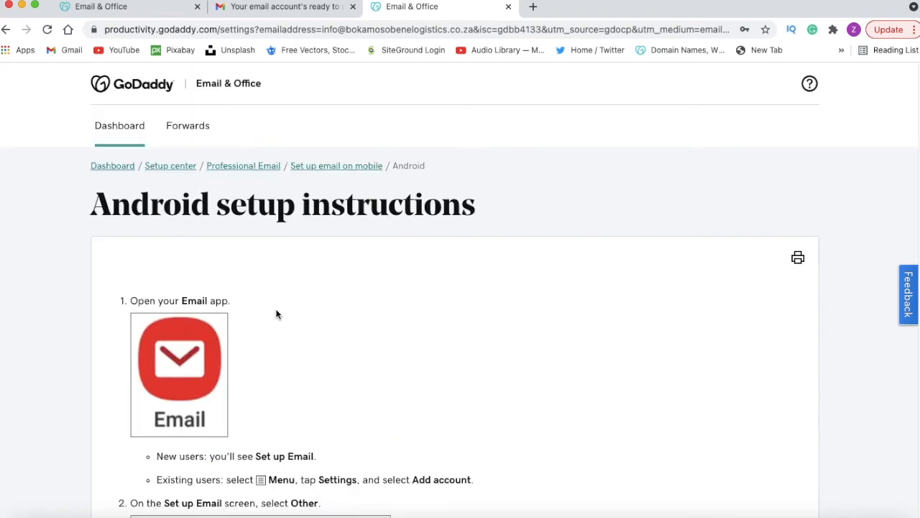
{"action": "scroll", "coordinate": [270, 317], "scroll_direction": "down", "scroll_amount": 1}
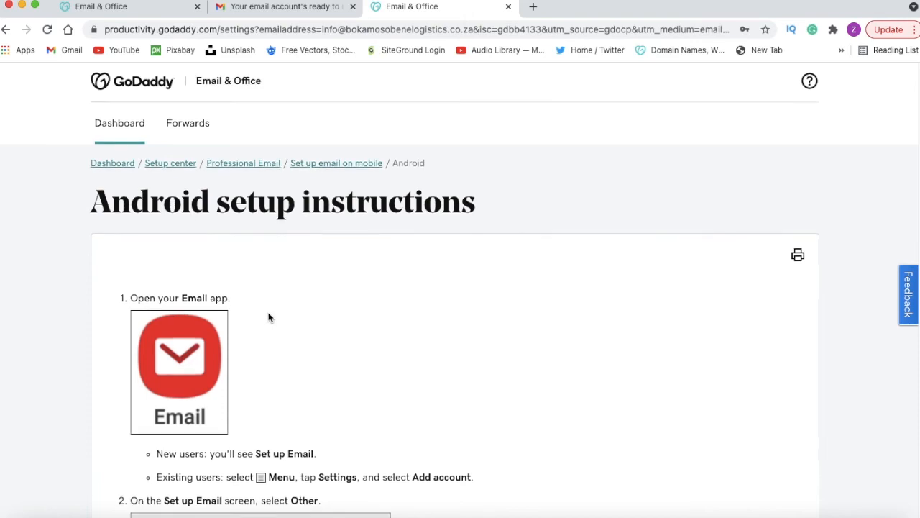
{"action": "scroll", "coordinate": [270, 317], "scroll_direction": "down", "scroll_amount": 6}
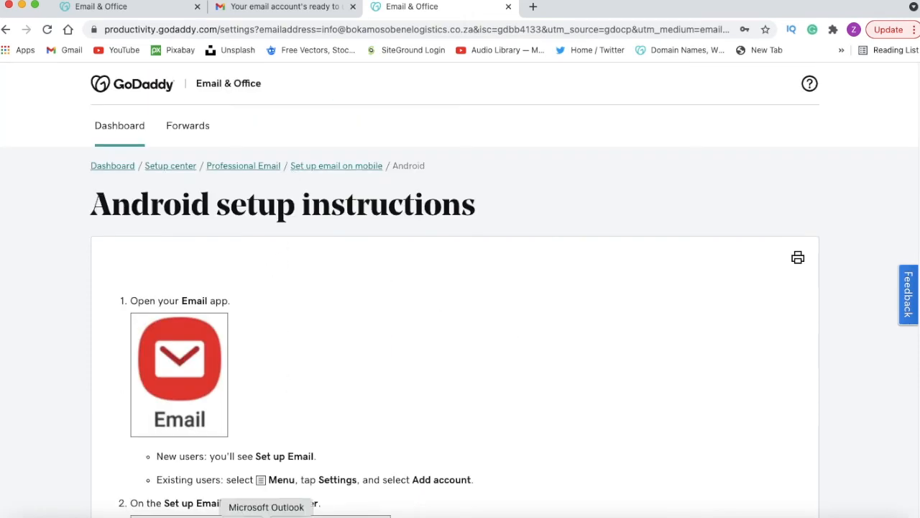
Step: Switch to Microsoft Outlook to view a mailbox set up on the desktop, minimize it and return to the browser
{"action": "left_click", "coordinate": [275, 512]}
{"action": "scroll", "coordinate": [264, 234], "scroll_direction": "down", "scroll_amount": 1}
{"action": "scroll", "coordinate": [263, 234], "scroll_direction": "up", "scroll_amount": 1}
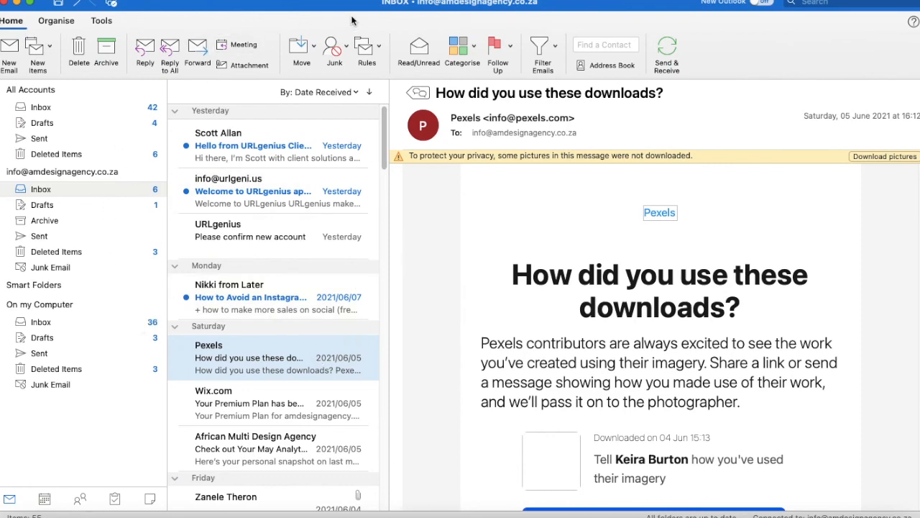
{"action": "left_click", "coordinate": [17, 3]}
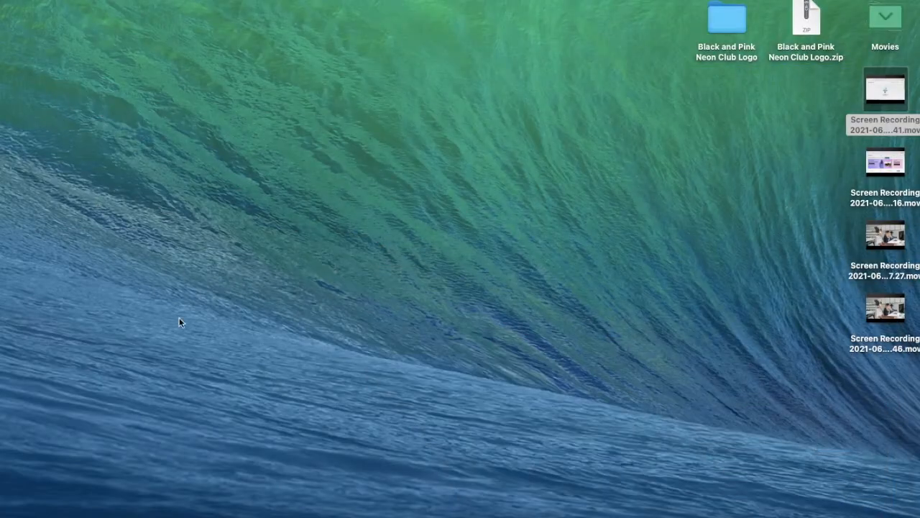
{"action": "left_click", "coordinate": [117, 513]}
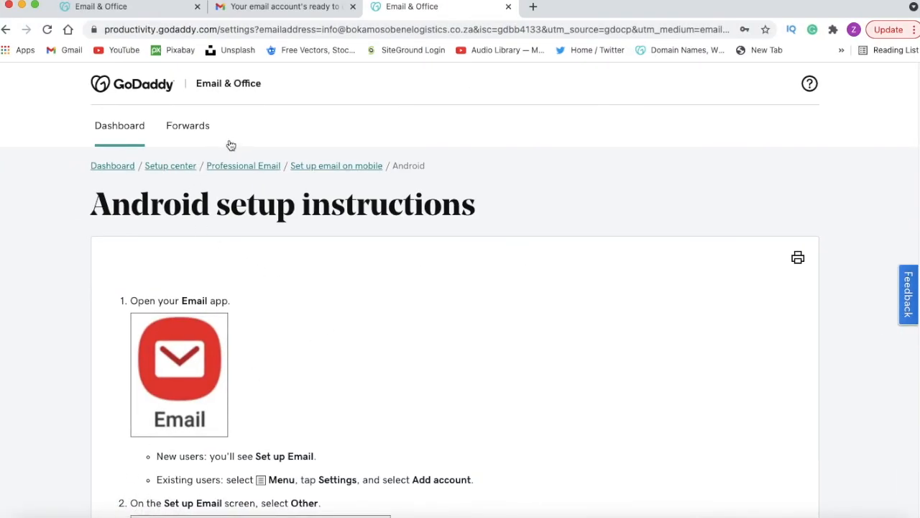
Step: Go to the GoDaddy account dashboard, open My Products from the account options, and open the Email & Office dashboard
{"action": "left_click", "coordinate": [162, 97]}
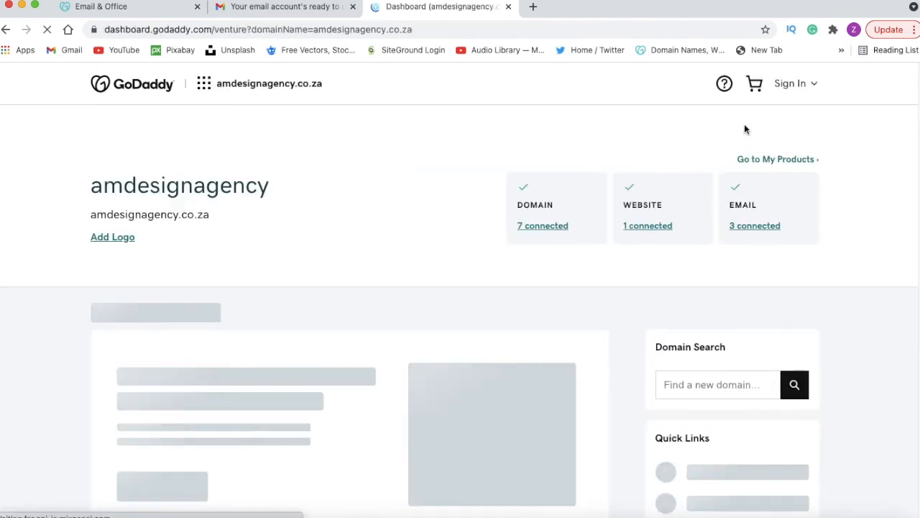
{"action": "left_click", "coordinate": [805, 84]}
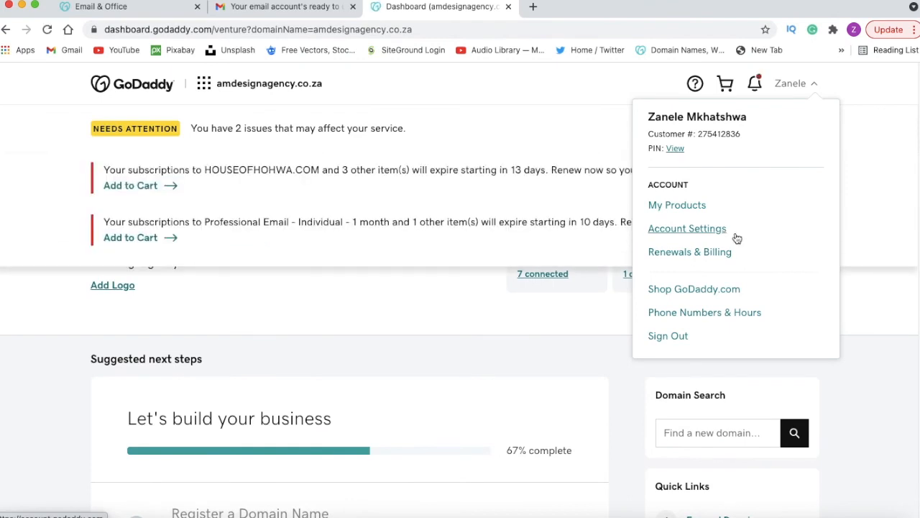
{"action": "left_click", "coordinate": [695, 210]}
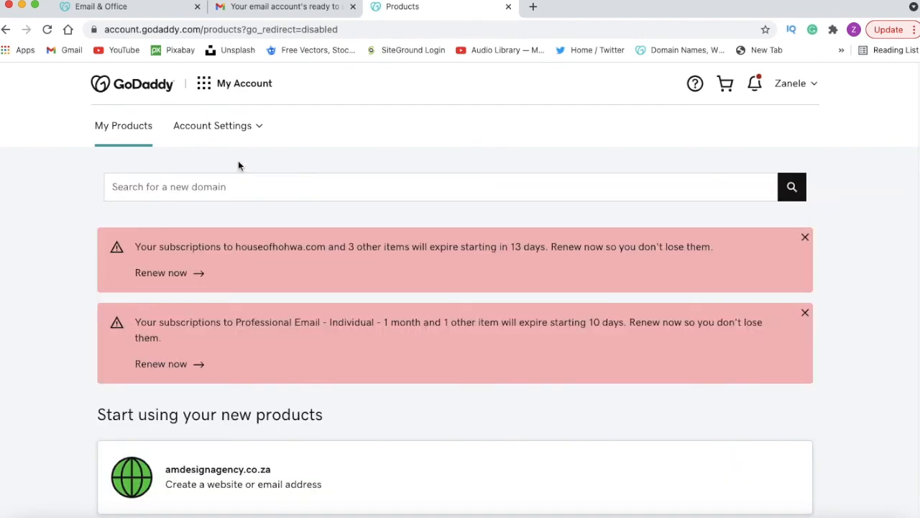
{"action": "left_click", "coordinate": [221, 128]}
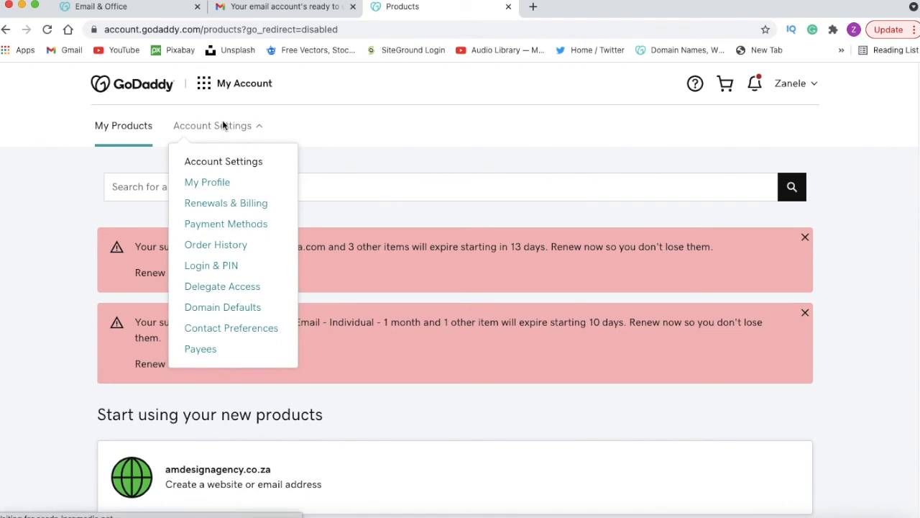
{"action": "left_click", "coordinate": [245, 85]}
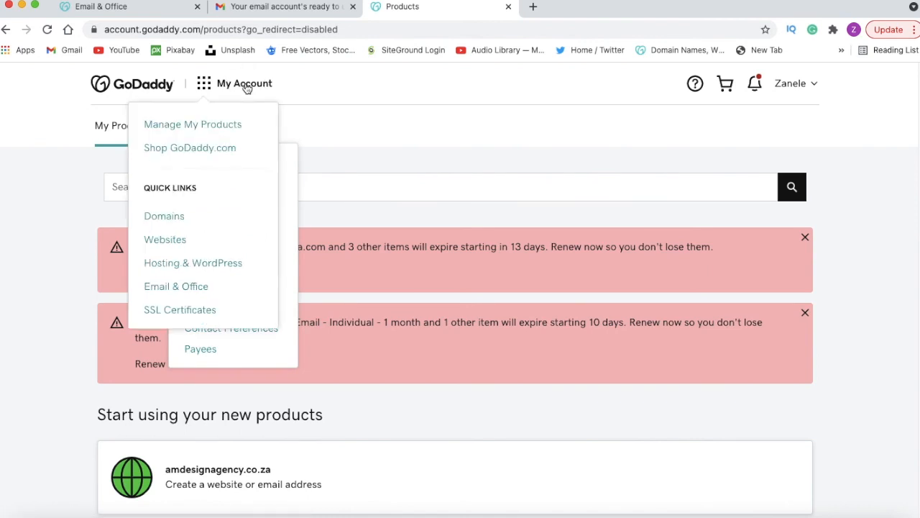
{"action": "left_click", "coordinate": [186, 291]}
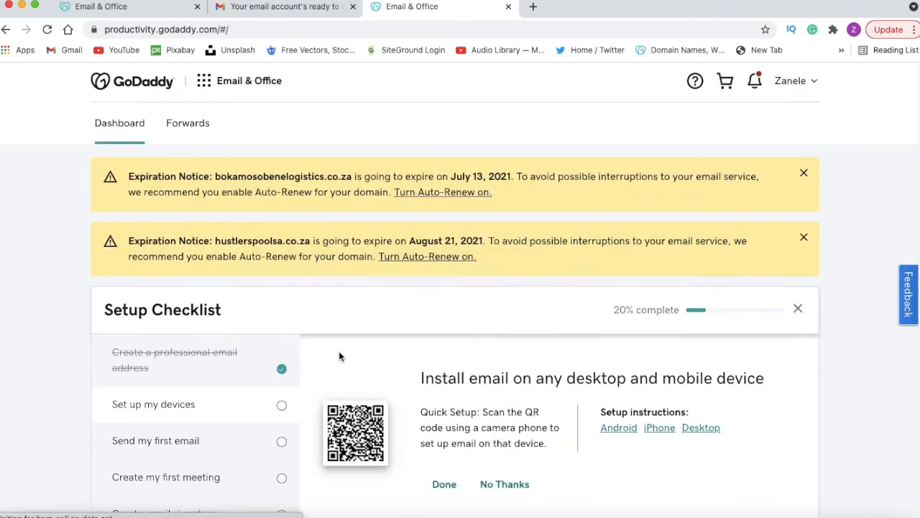
Step: Start signing in to email from the Email & Office dashboard, choosing the user on the bokamosobenelogistics.co.za domain
{"action": "scroll", "coordinate": [339, 351], "scroll_direction": "down", "scroll_amount": 10}
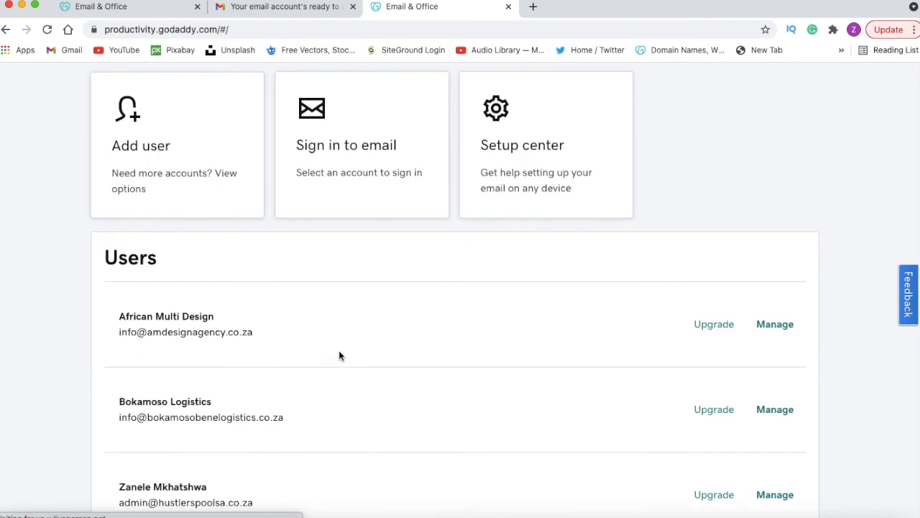
{"action": "left_click", "coordinate": [342, 151]}
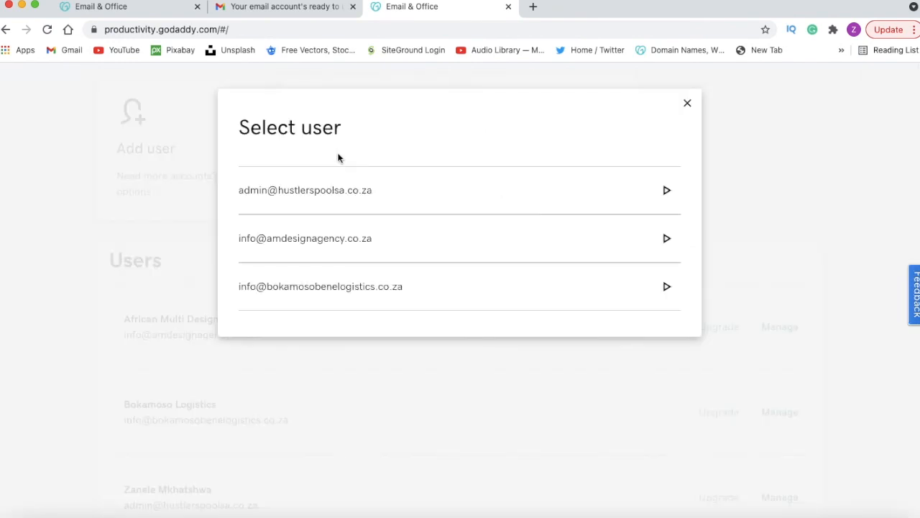
{"action": "left_click", "coordinate": [302, 291]}
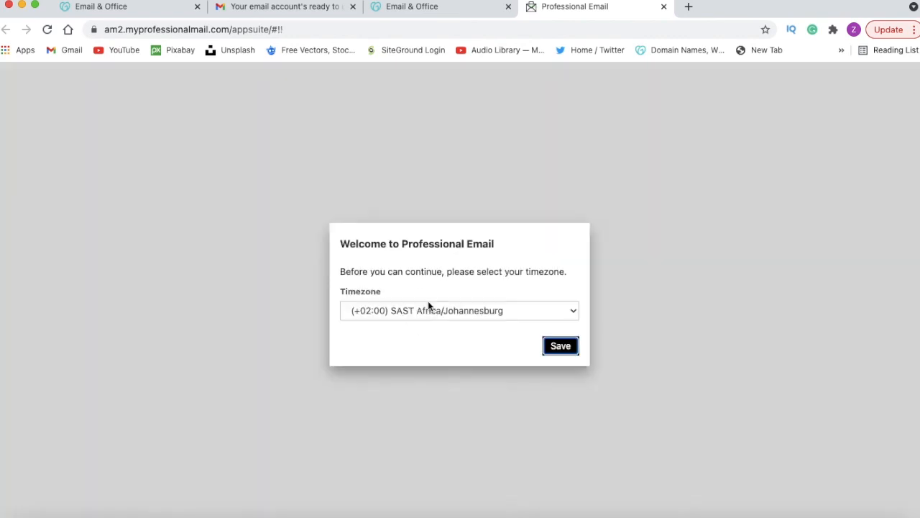
Step: Save the timezone as (+02:00) SAST Africa/Johannesburg and cancel the Professional Email welcome tour
{"action": "left_click", "coordinate": [559, 348]}
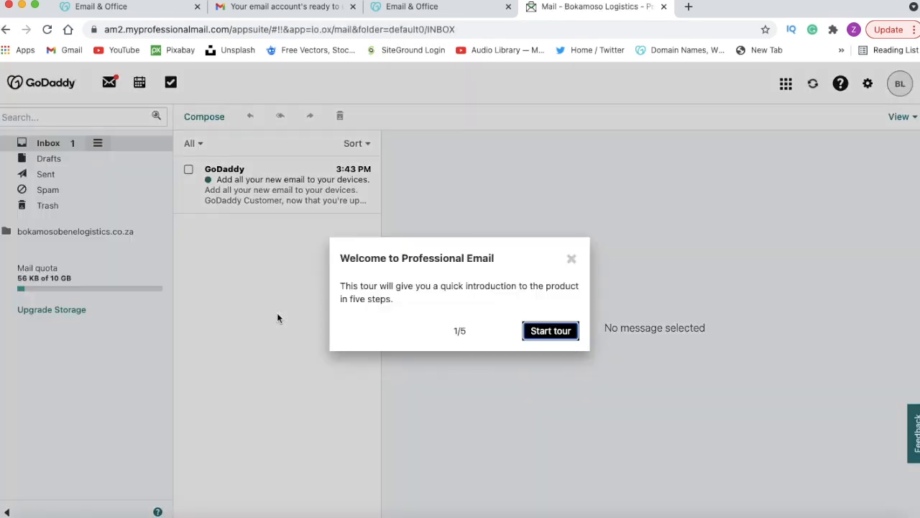
{"action": "left_click", "coordinate": [572, 258]}
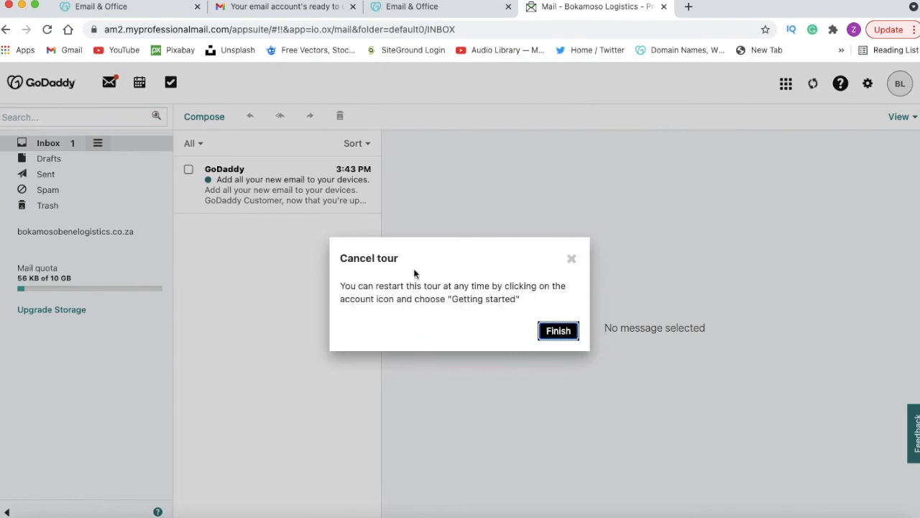
{"action": "left_click", "coordinate": [552, 331]}
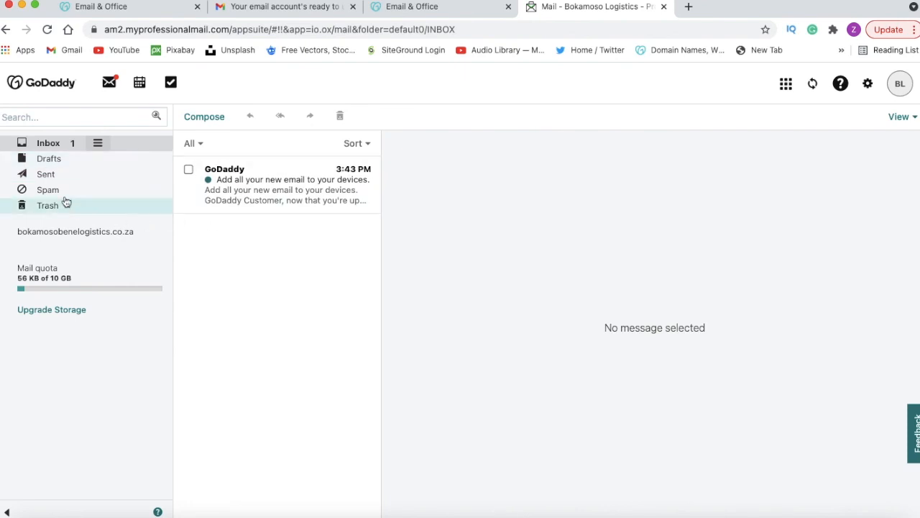
Step: Select the inbox, open a blank new message to look over its compose options, and close it without sending
{"action": "left_click", "coordinate": [56, 147]}
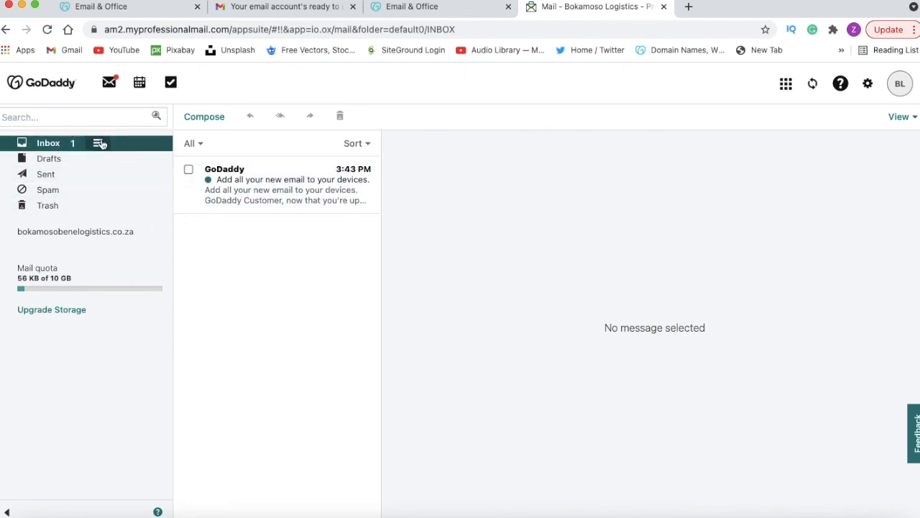
{"action": "left_click", "coordinate": [205, 120]}
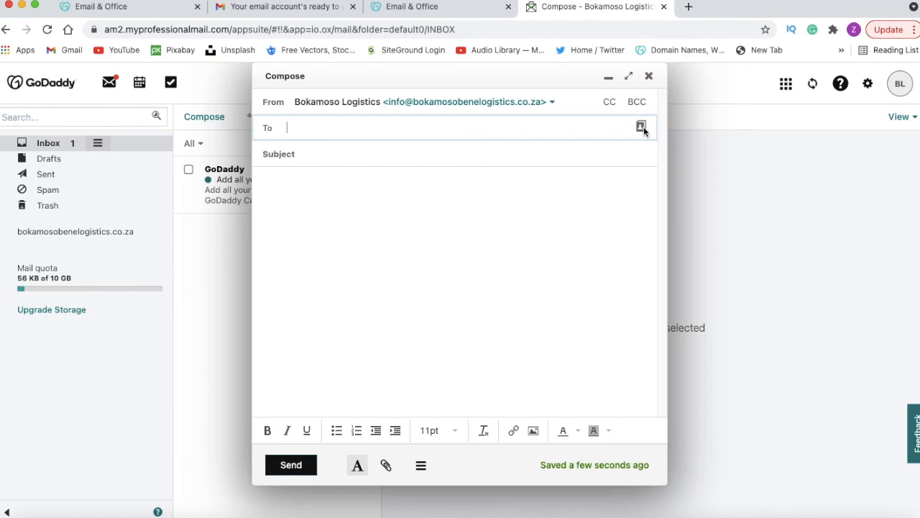
{"action": "left_click", "coordinate": [648, 77]}
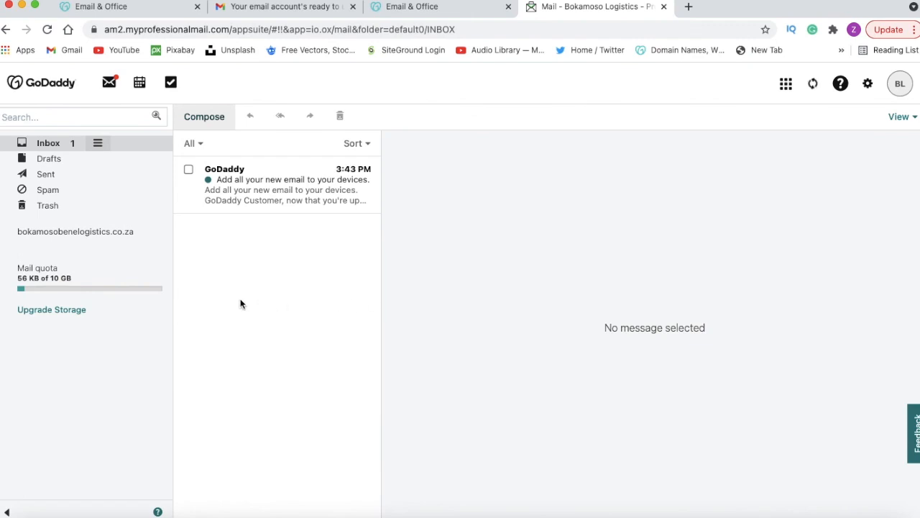